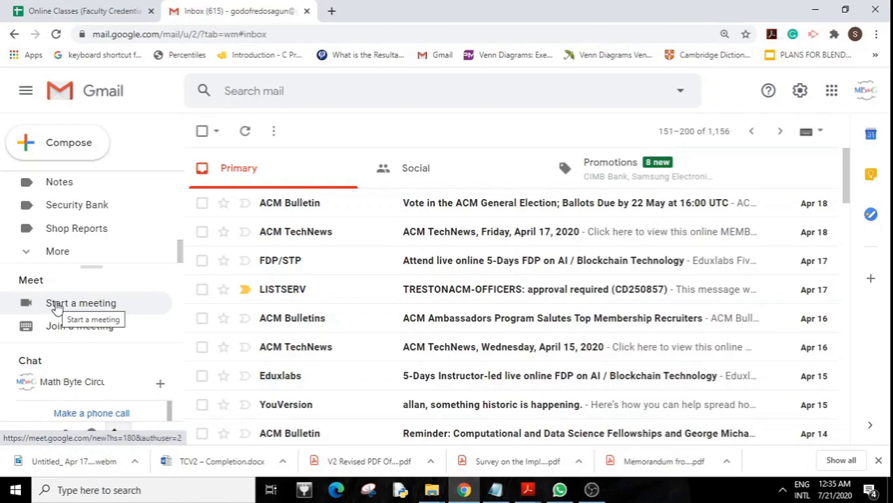
View the custom labels in the Gmail label settings and check the new label form, leaving it without creating a label.
{"action": "left_click", "coordinate": [799, 91]}
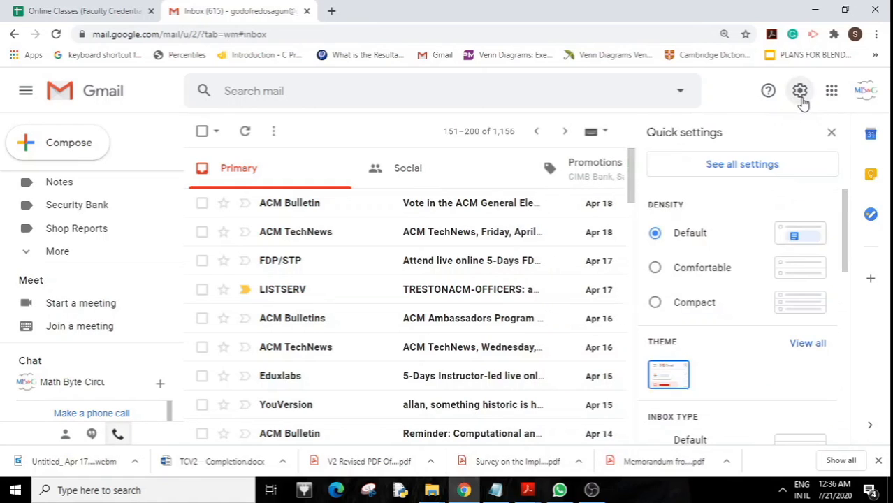
{"action": "left_click", "coordinate": [731, 175]}
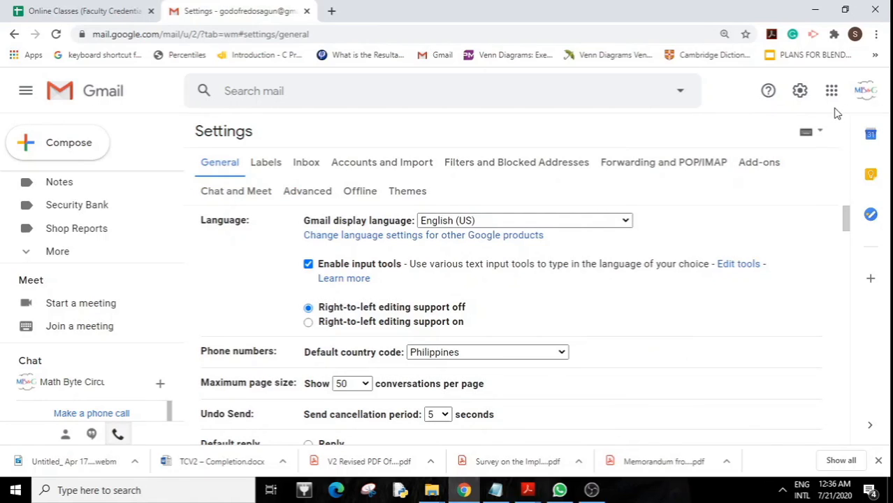
{"action": "left_click", "coordinate": [268, 166]}
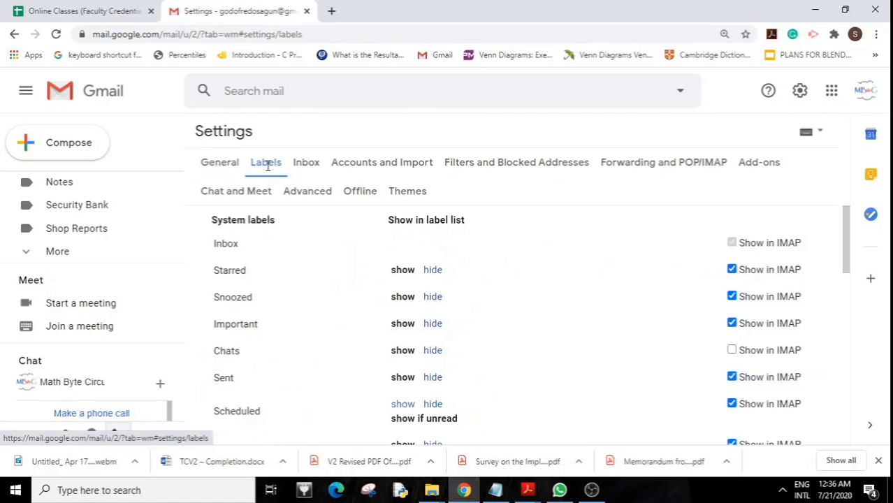
{"action": "scroll", "coordinate": [406, 220], "scroll_direction": "down", "scroll_amount": 10}
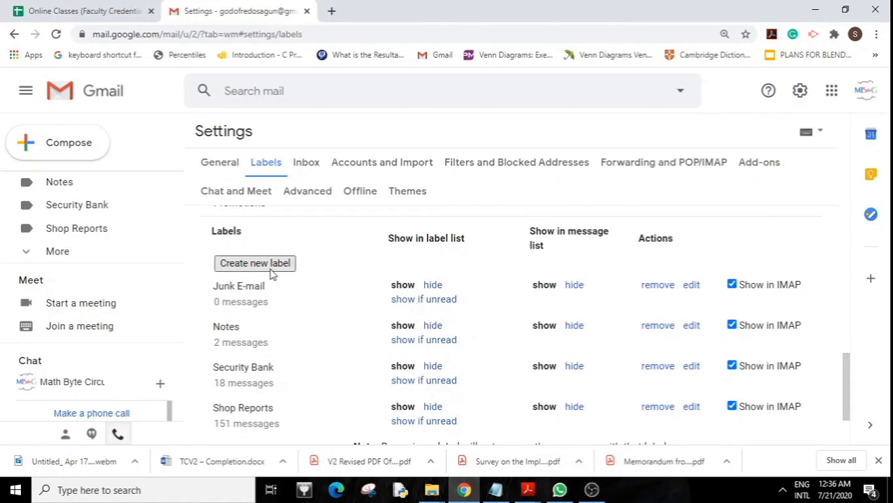
{"action": "left_click", "coordinate": [269, 271]}
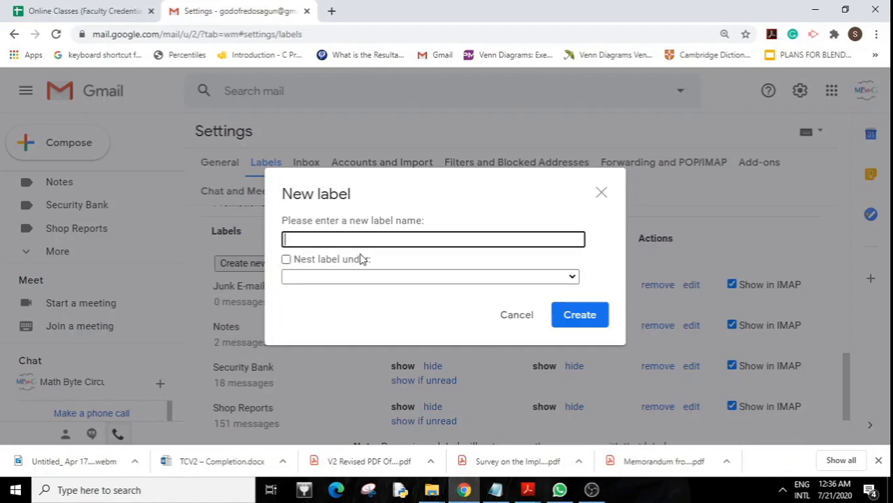
{"action": "left_click", "coordinate": [503, 319]}
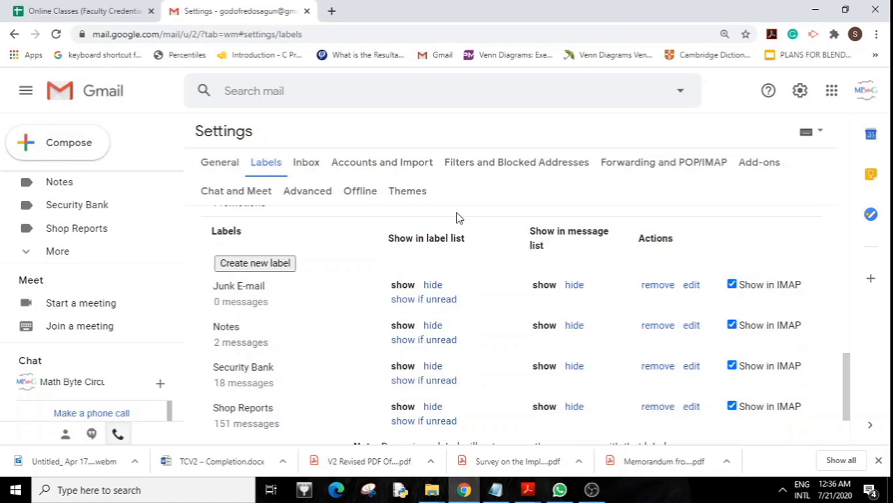
{"action": "scroll", "coordinate": [468, 215], "scroll_direction": "up", "scroll_amount": 10}
{"action": "scroll", "coordinate": [148, 252], "scroll_direction": "up", "scroll_amount": 5}
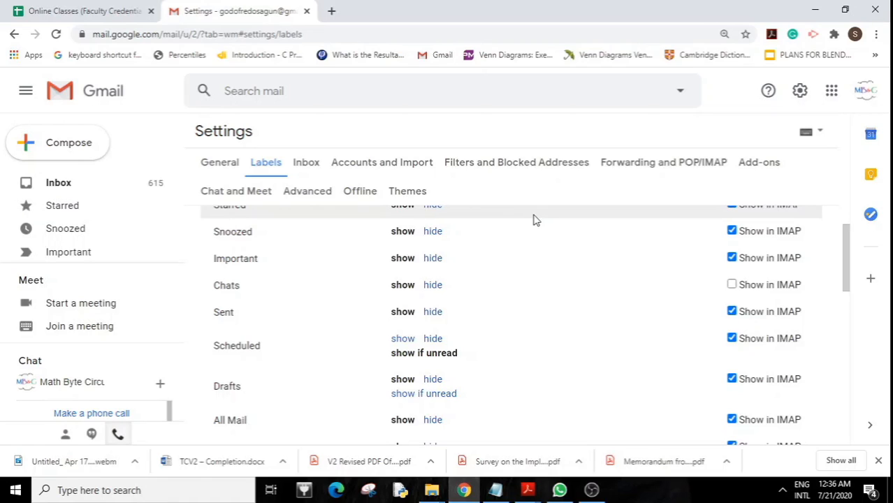
Return to the inbox and open the YouVersion message "One invitation could change someone's life.".
{"action": "left_click", "coordinate": [62, 189]}
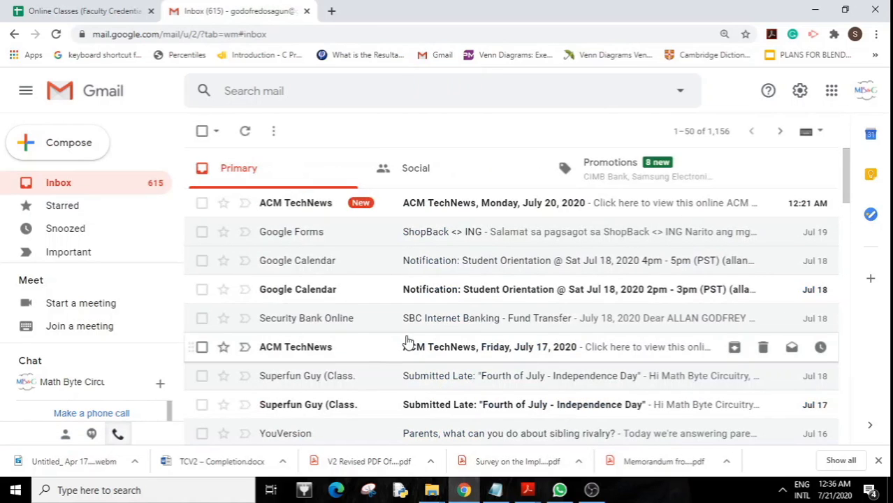
{"action": "scroll", "coordinate": [423, 331], "scroll_direction": "down", "scroll_amount": 5}
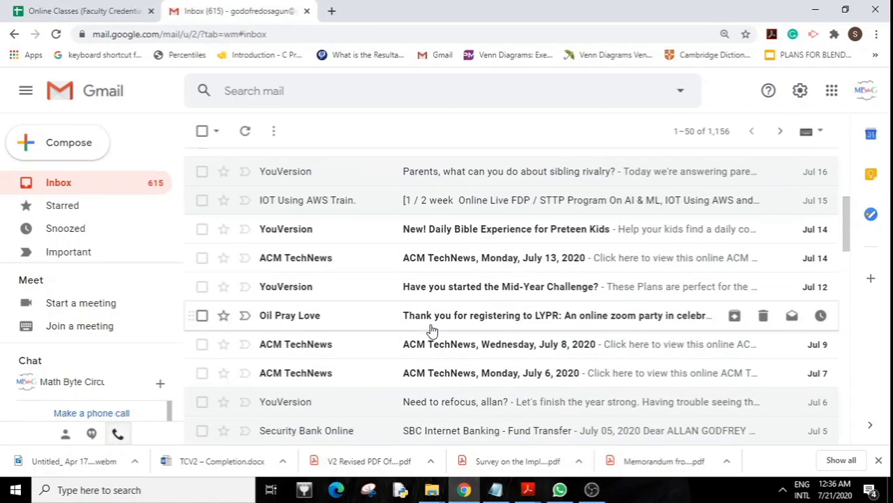
{"action": "scroll", "coordinate": [426, 329], "scroll_direction": "down", "scroll_amount": 2}
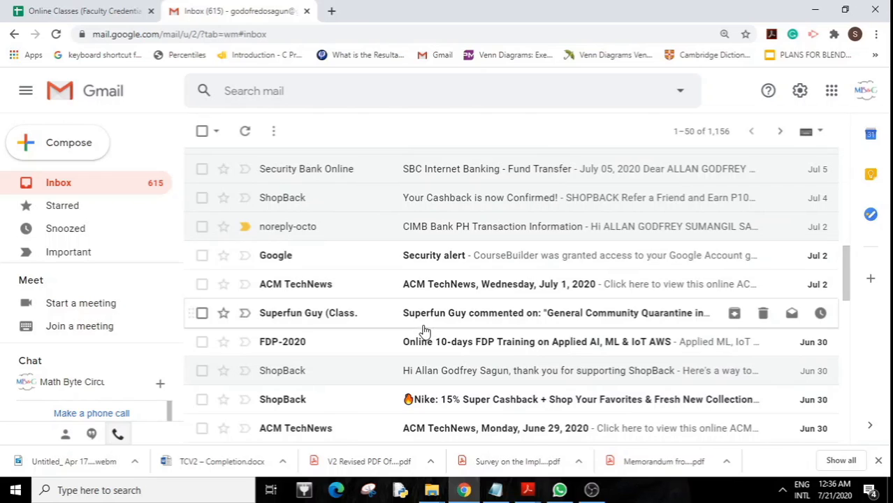
{"action": "scroll", "coordinate": [424, 329], "scroll_direction": "up", "scroll_amount": 2}
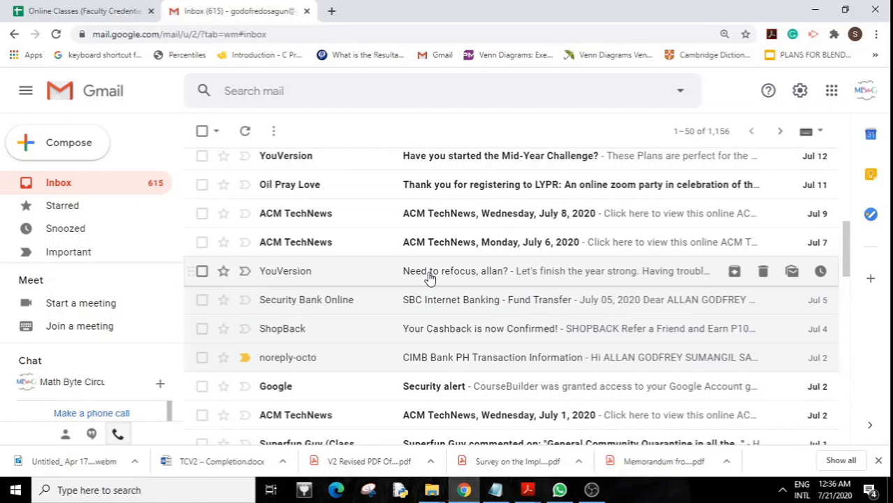
{"action": "scroll", "coordinate": [431, 277], "scroll_direction": "down", "scroll_amount": 5}
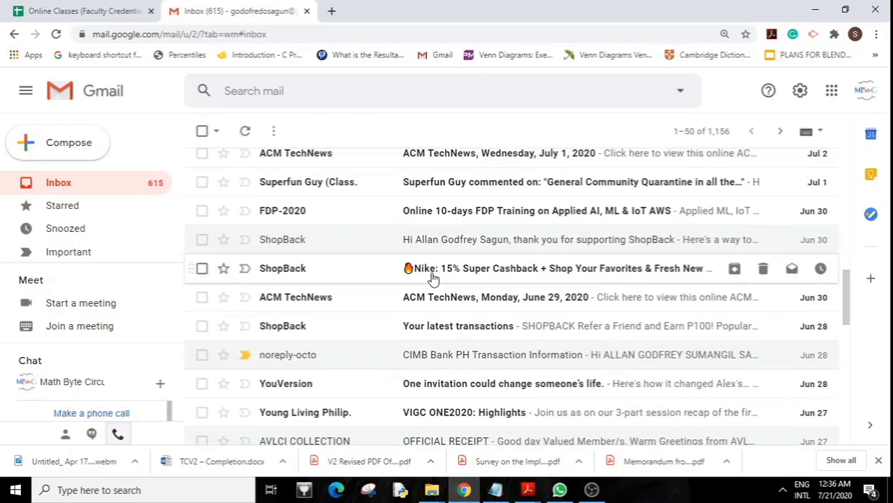
{"action": "scroll", "coordinate": [433, 278], "scroll_direction": "down", "scroll_amount": 1}
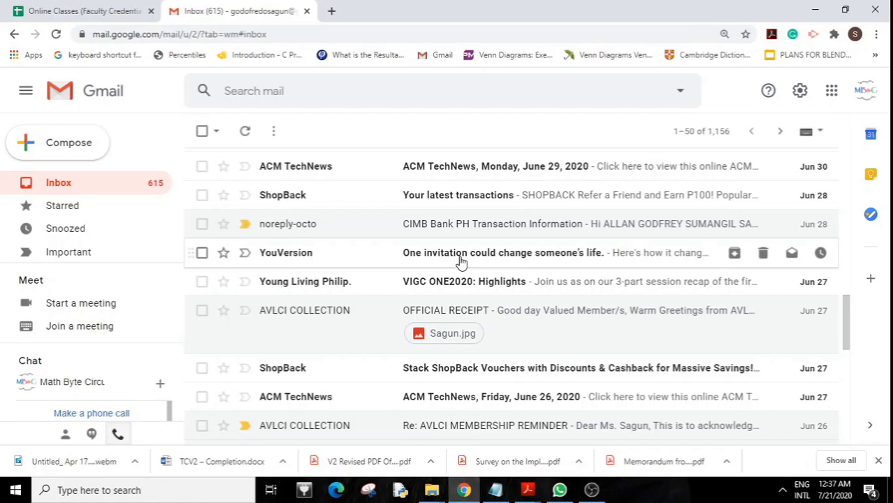
{"action": "left_click", "coordinate": [461, 261]}
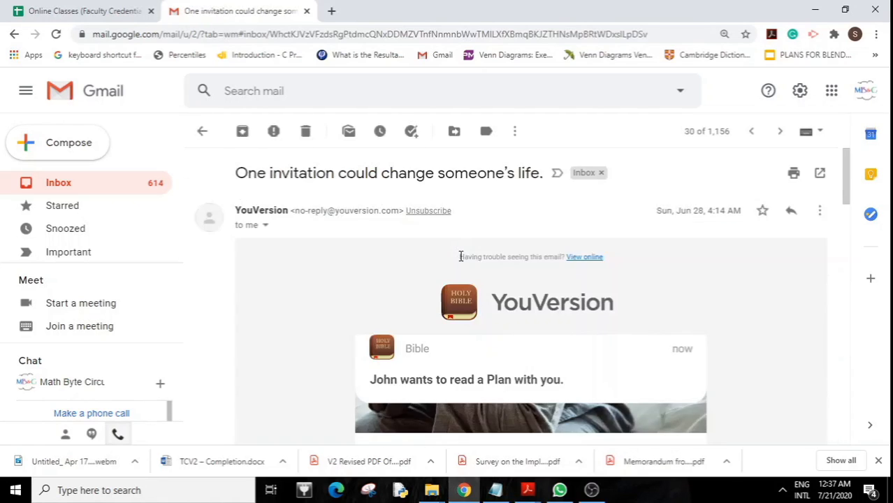
Read through the body of the YouVersion message.
{"action": "scroll", "coordinate": [461, 262], "scroll_direction": "down", "scroll_amount": 2}
{"action": "scroll", "coordinate": [461, 262], "scroll_direction": "down", "scroll_amount": 1}
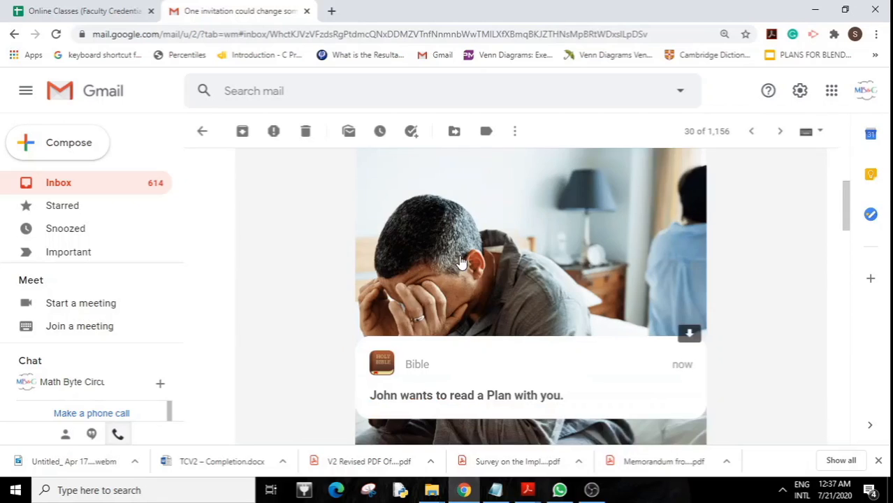
{"action": "scroll", "coordinate": [460, 262], "scroll_direction": "up", "scroll_amount": 2}
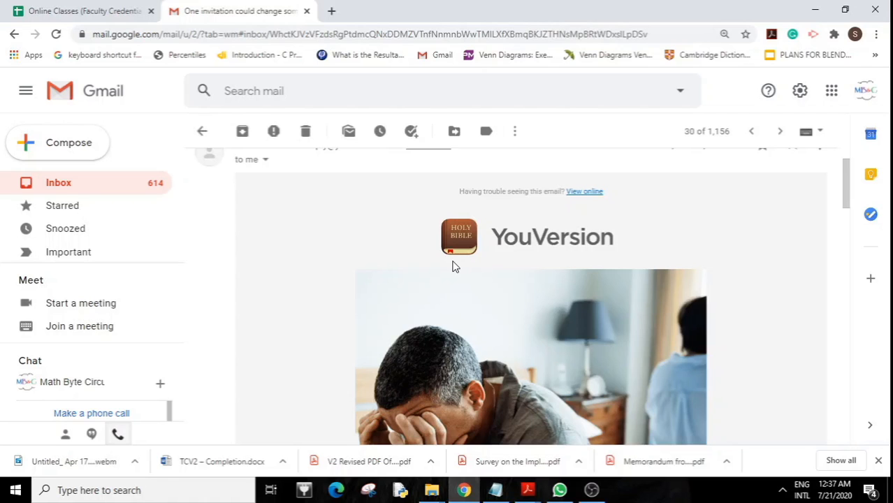
{"action": "scroll", "coordinate": [452, 265], "scroll_direction": "down", "scroll_amount": 5}
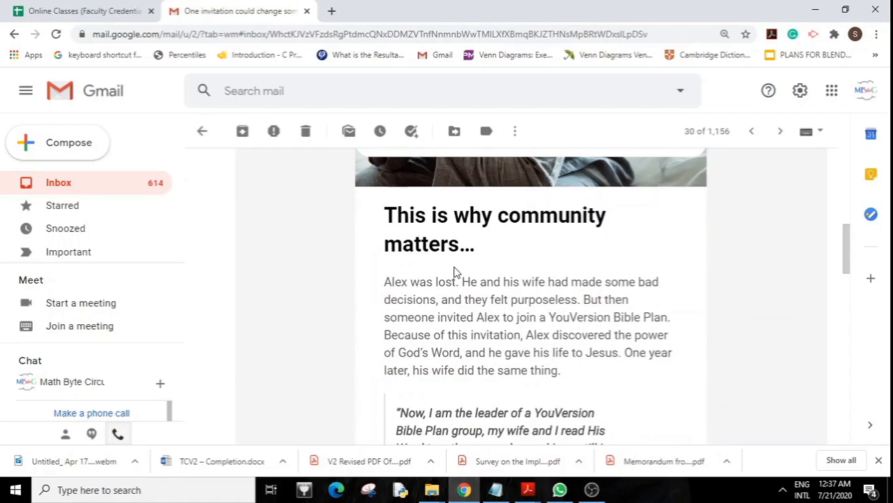
{"action": "scroll", "coordinate": [454, 272], "scroll_direction": "down", "scroll_amount": 1}
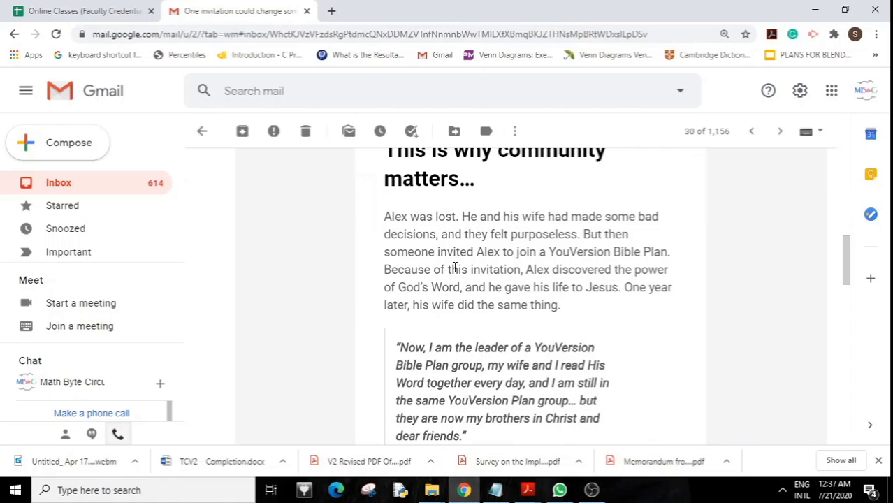
{"action": "scroll", "coordinate": [454, 268], "scroll_direction": "down", "scroll_amount": 2}
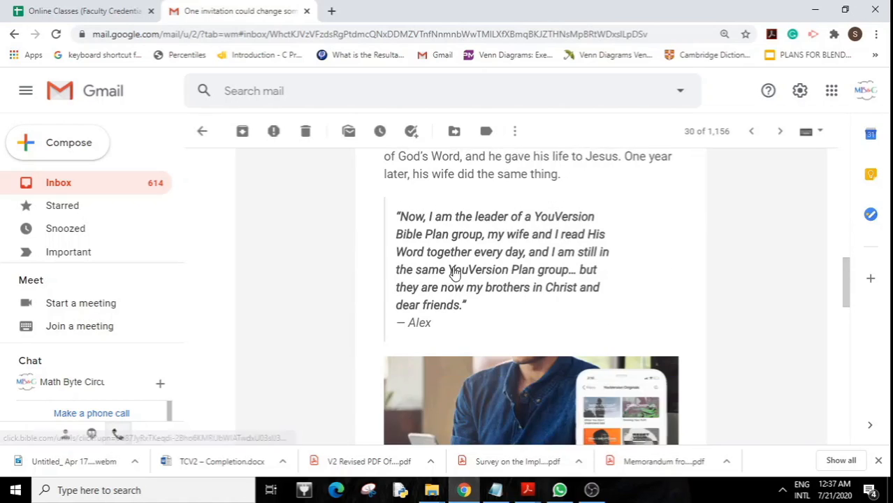
{"action": "scroll", "coordinate": [454, 271], "scroll_direction": "up", "scroll_amount": 2}
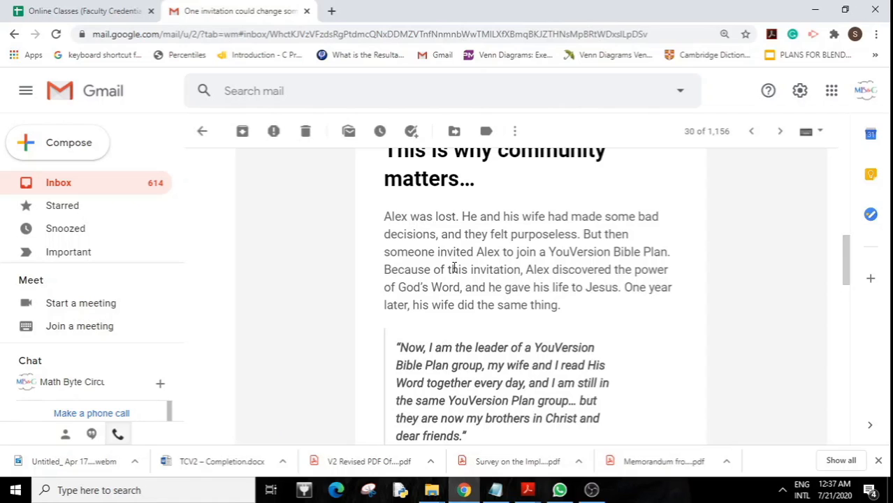
{"action": "scroll", "coordinate": [454, 269], "scroll_direction": "up", "scroll_amount": 3}
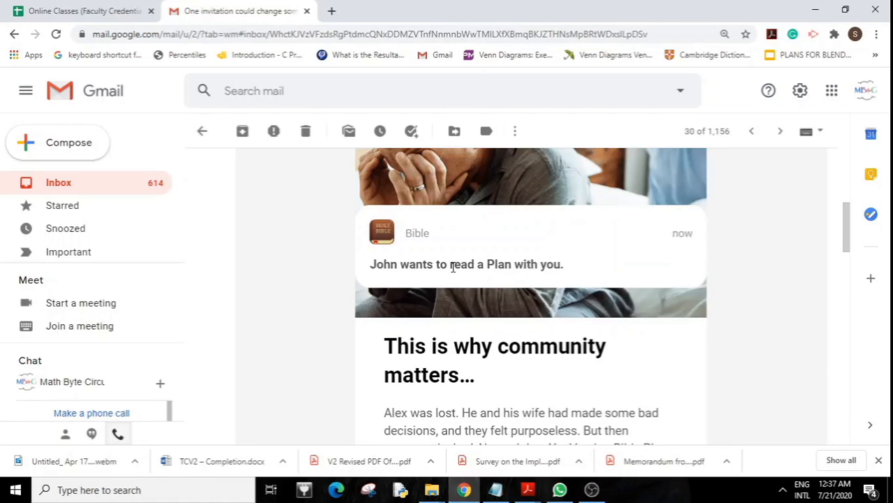
{"action": "scroll", "coordinate": [419, 267], "scroll_direction": "up", "scroll_amount": 3}
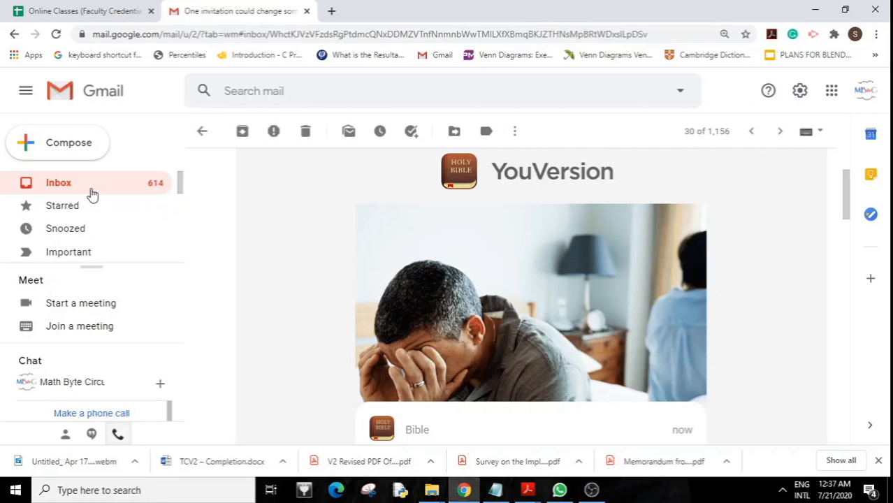
Go back to the inbox and look through the older messages and the existing folders and labels.
{"action": "left_click", "coordinate": [58, 183]}
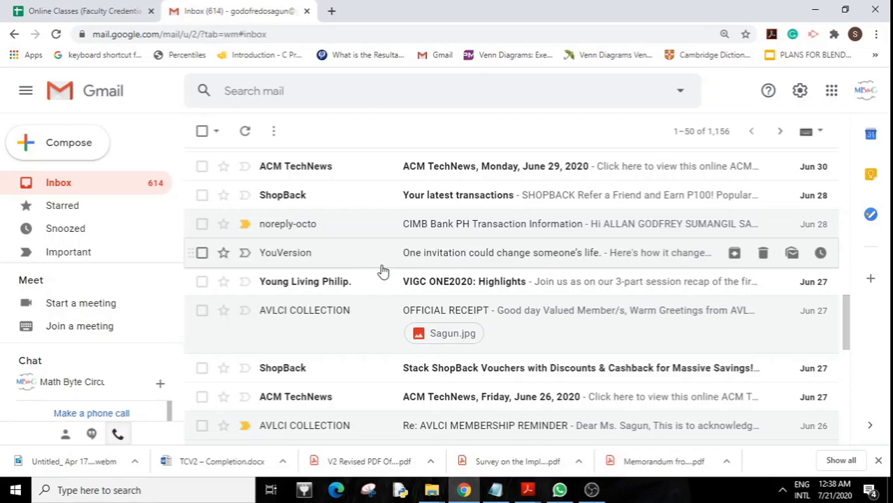
{"action": "scroll", "coordinate": [466, 262], "scroll_direction": "down", "scroll_amount": 5}
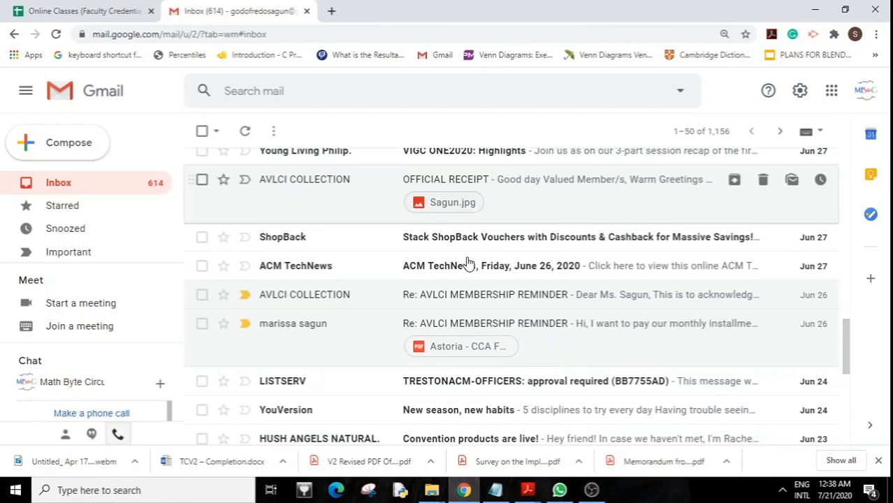
{"action": "scroll", "coordinate": [418, 302], "scroll_direction": "down", "scroll_amount": 1}
{"action": "scroll", "coordinate": [419, 301], "scroll_direction": "up", "scroll_amount": 2}
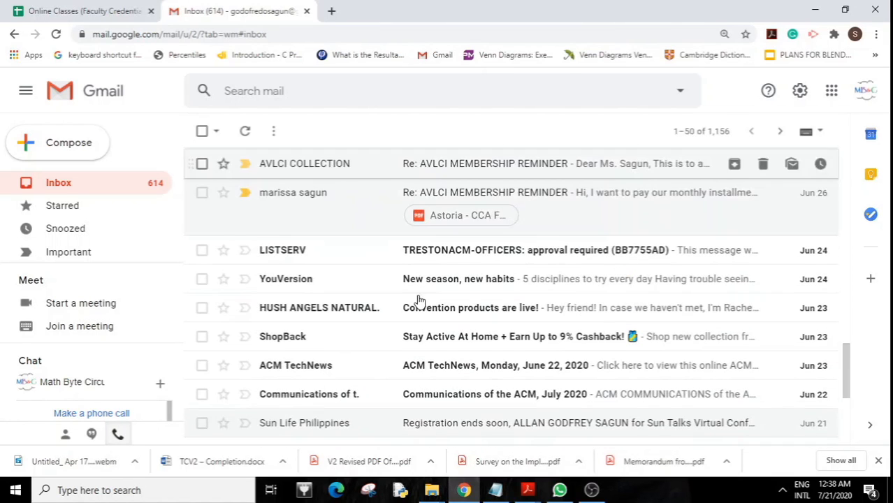
{"action": "scroll", "coordinate": [475, 281], "scroll_direction": "down", "scroll_amount": 3}
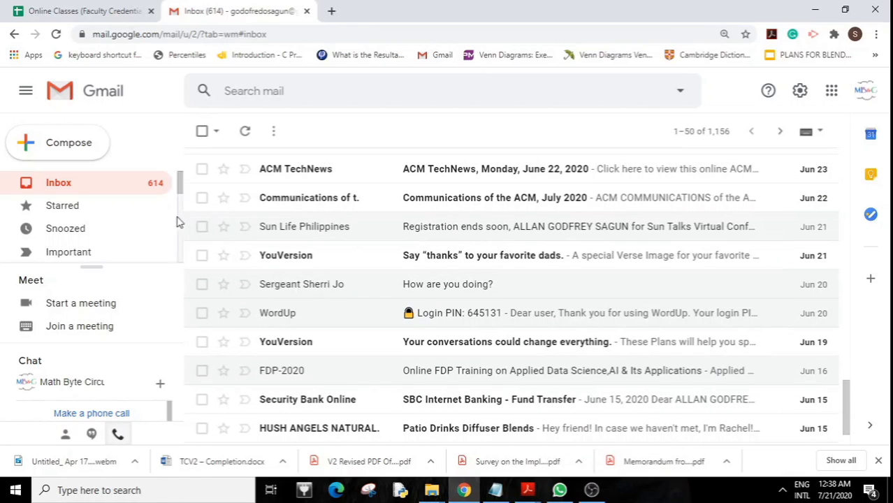
{"action": "left_click_drag", "start_coordinate": [180, 194], "coordinate": [177, 235]}
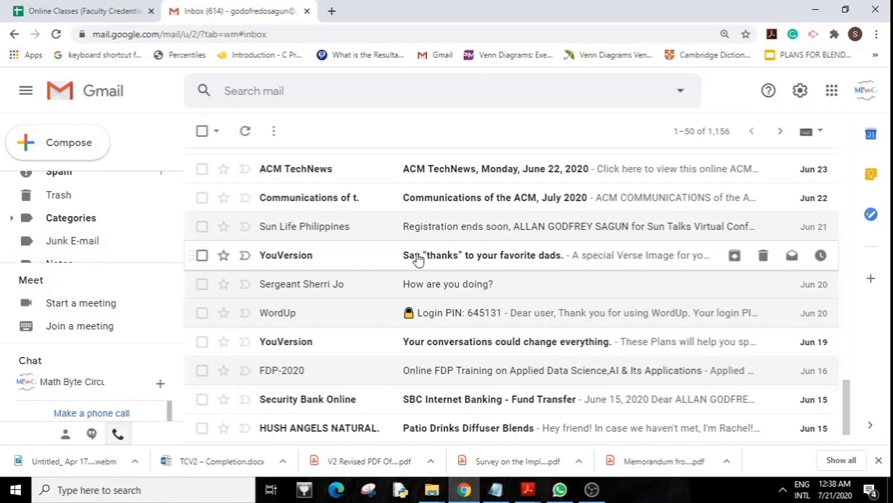
{"action": "scroll", "coordinate": [530, 292], "scroll_direction": "up", "scroll_amount": 2}
{"action": "scroll", "coordinate": [535, 294], "scroll_direction": "up", "scroll_amount": 5}
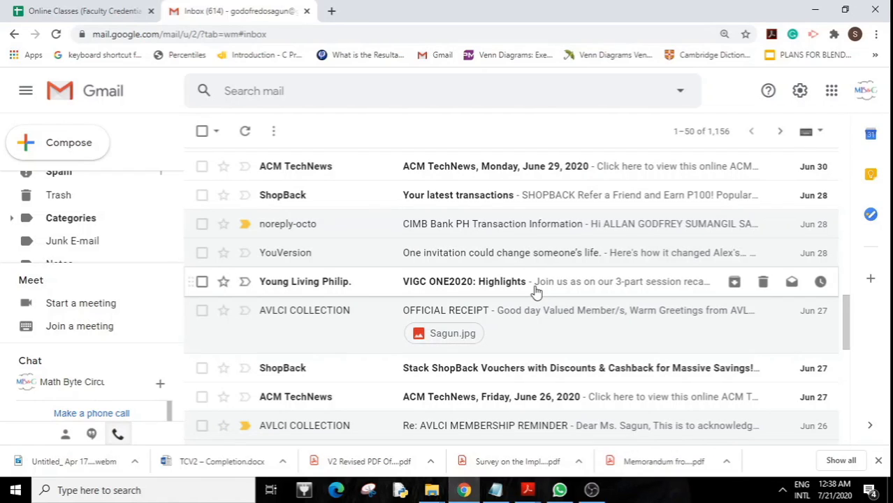
Reopen the YouVersion message "One invitation could change someone's life." and copy the sender's name and e-mail address from its header.
{"action": "left_click", "coordinate": [515, 254]}
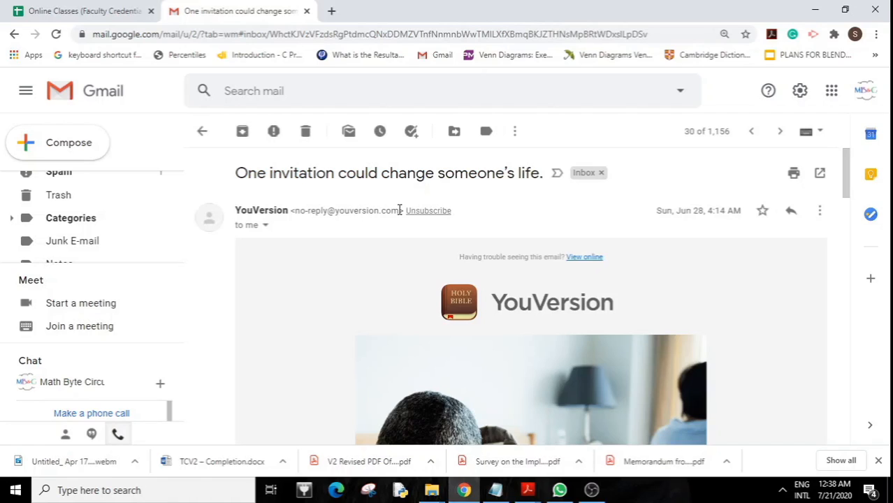
{"action": "left_click_drag", "start_coordinate": [399, 210], "coordinate": [331, 212]}
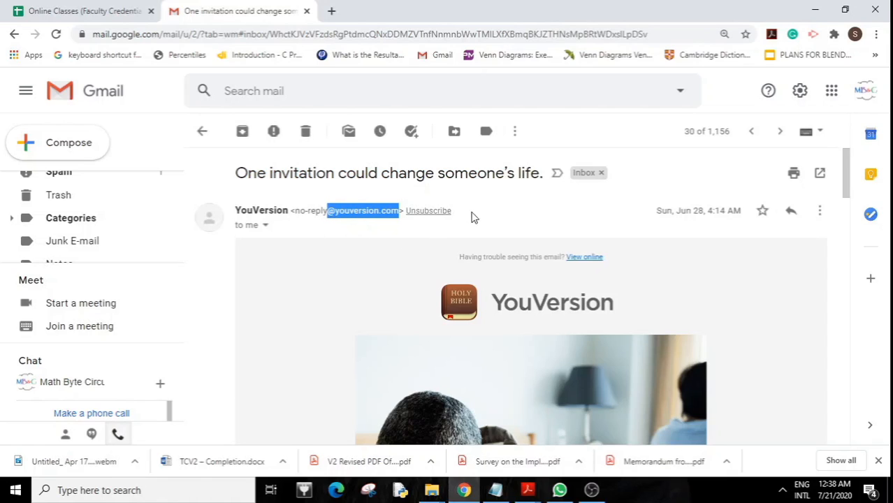
{"action": "left_click", "coordinate": [523, 204]}
{"action": "left_click_drag", "start_coordinate": [235, 211], "coordinate": [403, 221]}
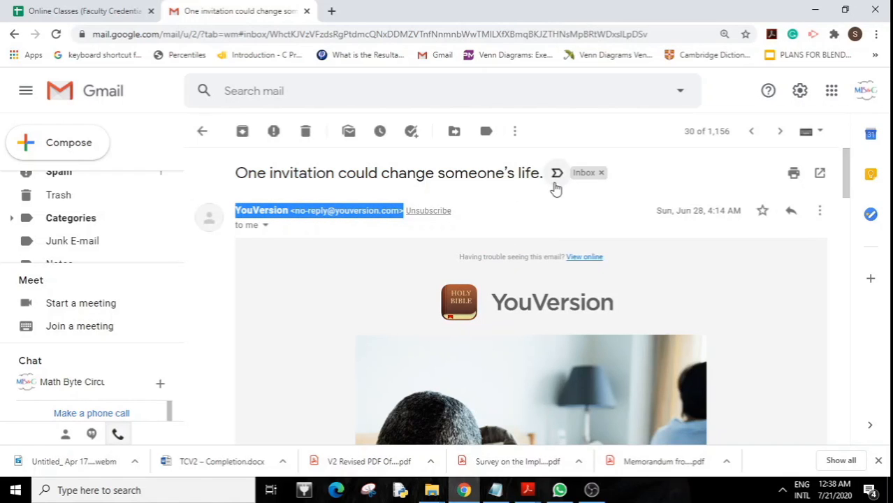
{"action": "right_click", "coordinate": [306, 210]}
{"action": "left_click", "coordinate": [333, 220]}
Leave the message for the inbox and open the label settings in the full Gmail settings.
{"action": "scroll", "coordinate": [127, 237], "scroll_direction": "up", "scroll_amount": 5}
{"action": "left_click", "coordinate": [105, 186]}
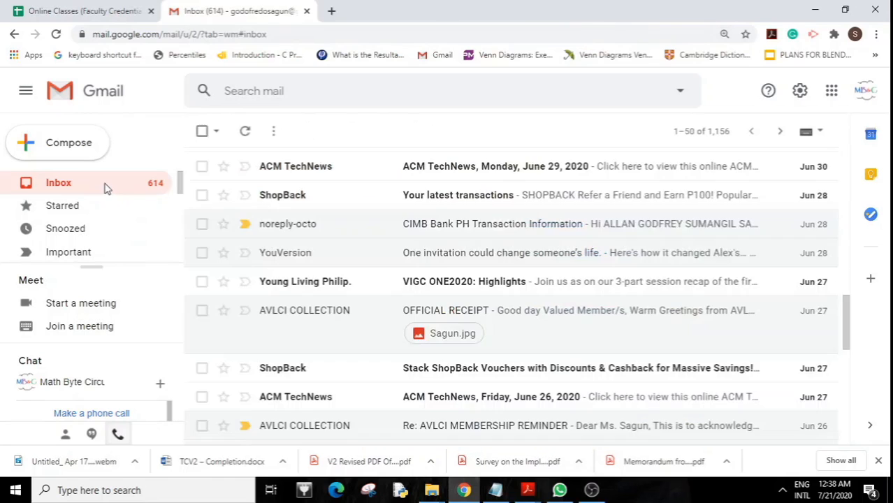
{"action": "left_click", "coordinate": [799, 98]}
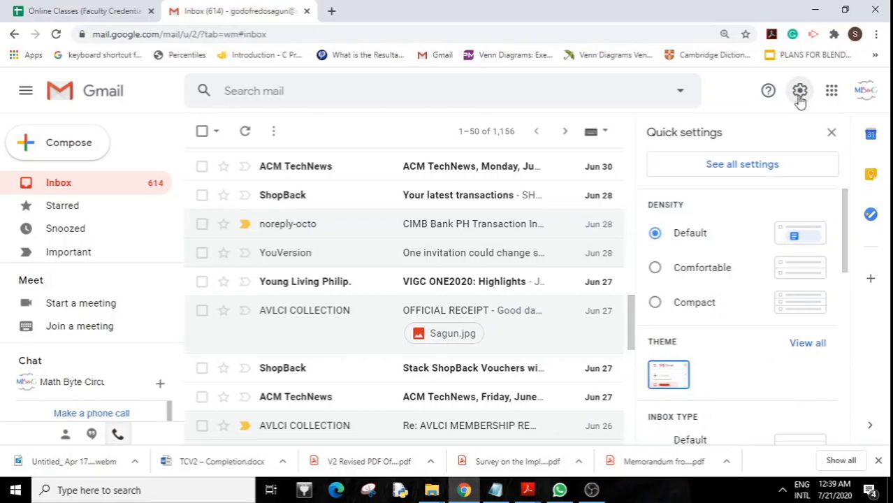
{"action": "left_click", "coordinate": [734, 177]}
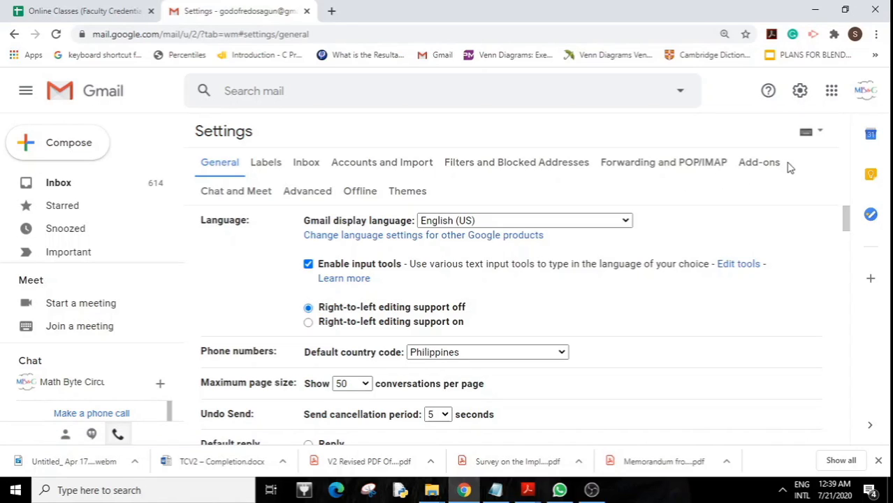
{"action": "left_click", "coordinate": [265, 166]}
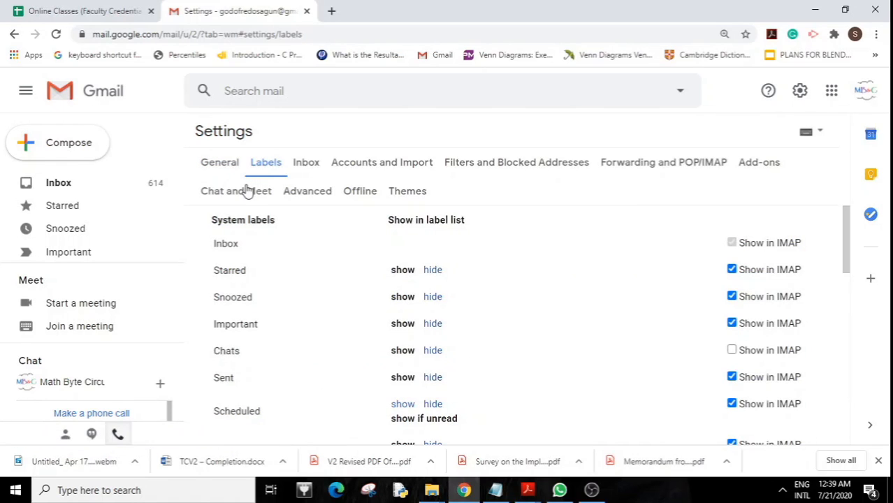
Create a new label named "Bible Verses" without nesting it, and find it among the mailbox's labels.
{"action": "scroll", "coordinate": [266, 254], "scroll_direction": "down", "scroll_amount": 10}
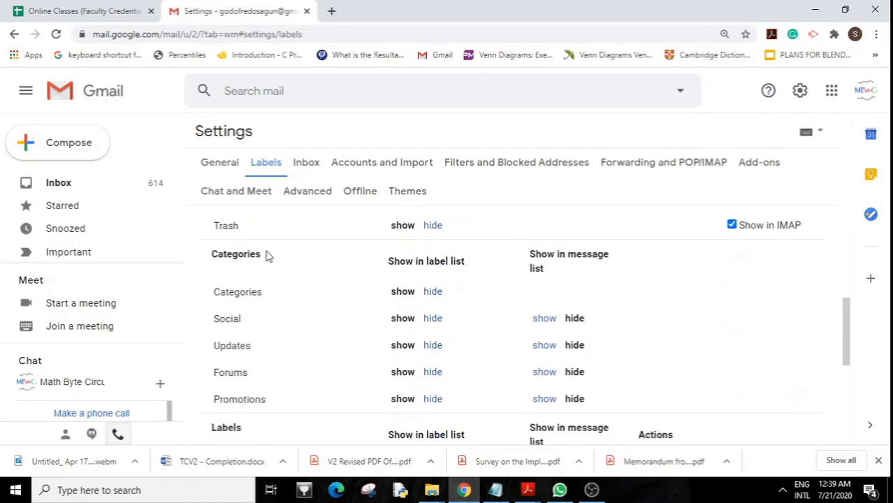
{"action": "left_click", "coordinate": [269, 265]}
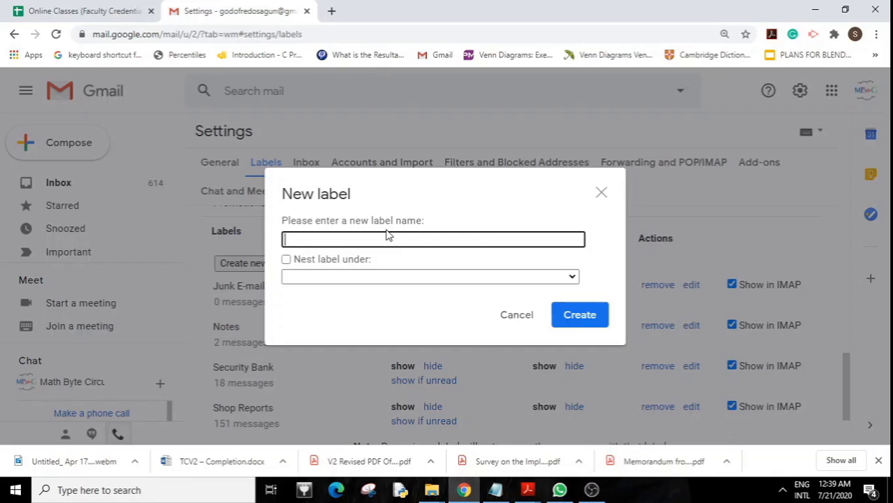
{"action": "type", "text": "Bible Verses"}
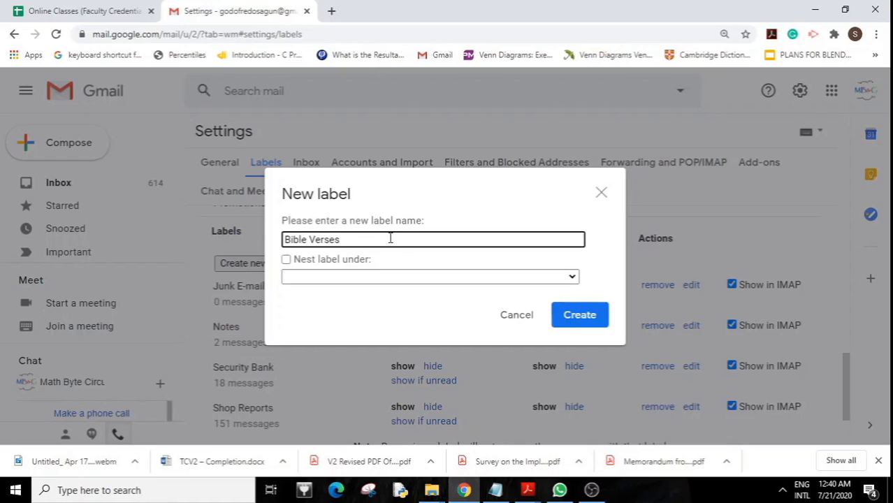
{"action": "left_click", "coordinate": [570, 316]}
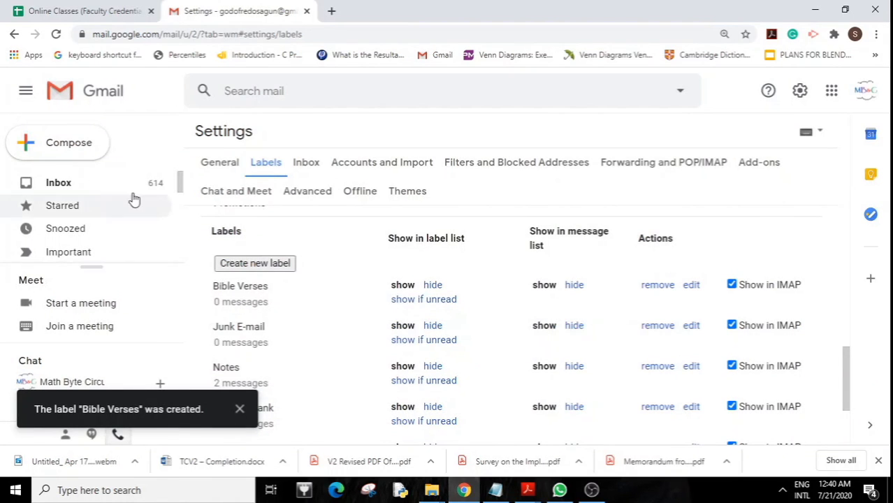
{"action": "left_click_drag", "start_coordinate": [179, 183], "coordinate": [168, 247]}
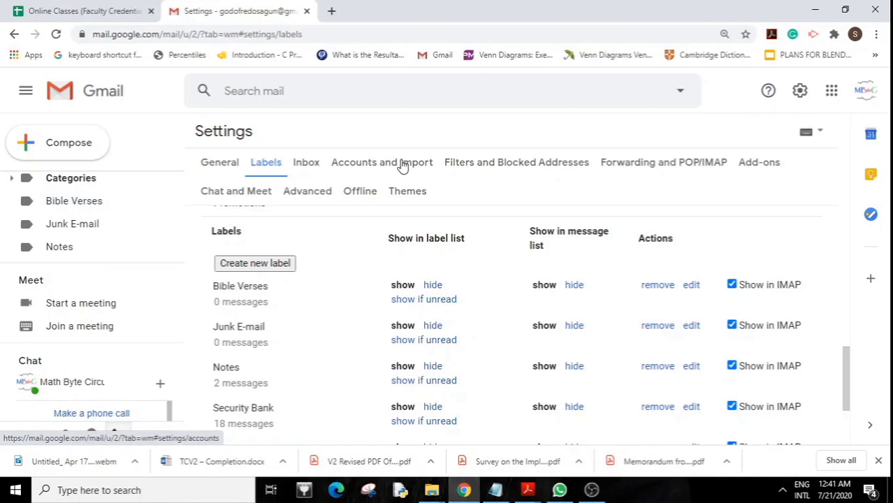
Start a new mail filter and paste the copied YouVersion sender name and address as its From criterion.
{"action": "left_click", "coordinate": [496, 164]}
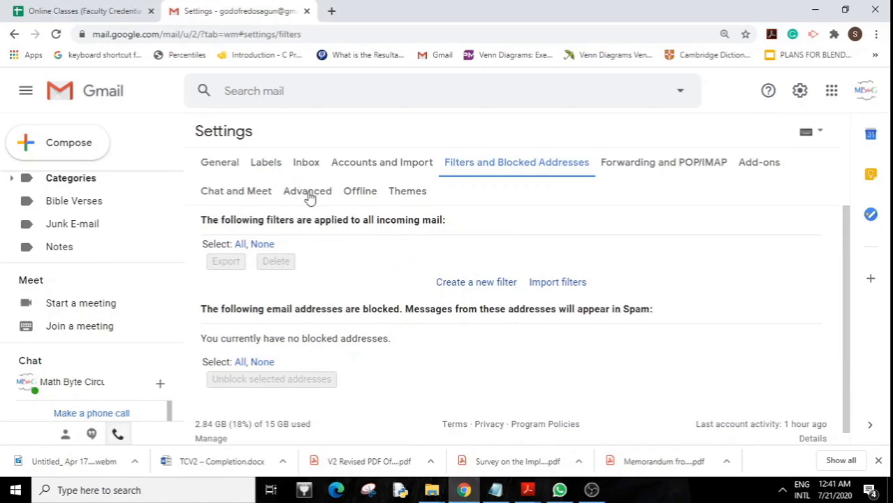
{"action": "left_click", "coordinate": [481, 290]}
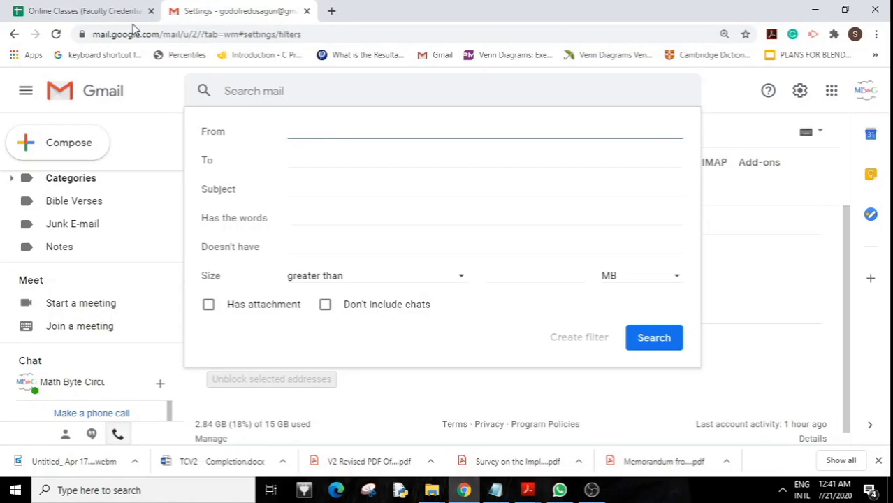
{"action": "right_click", "coordinate": [303, 139]}
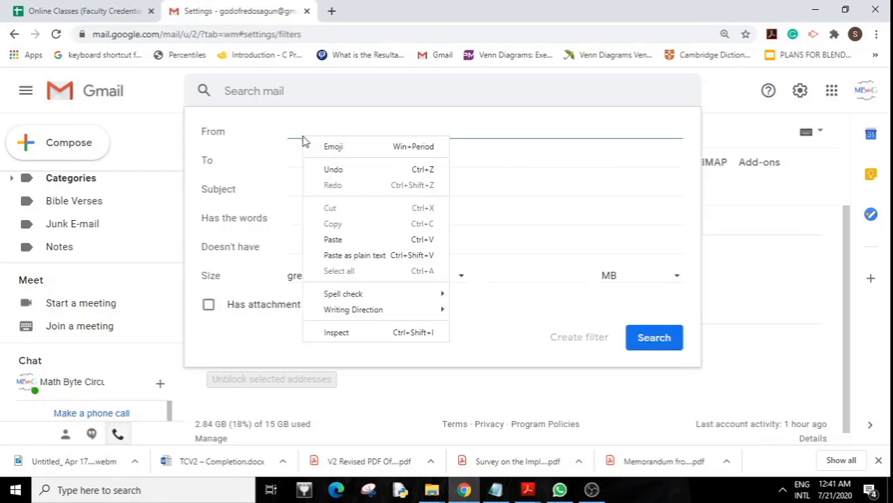
{"action": "left_click", "coordinate": [352, 240]}
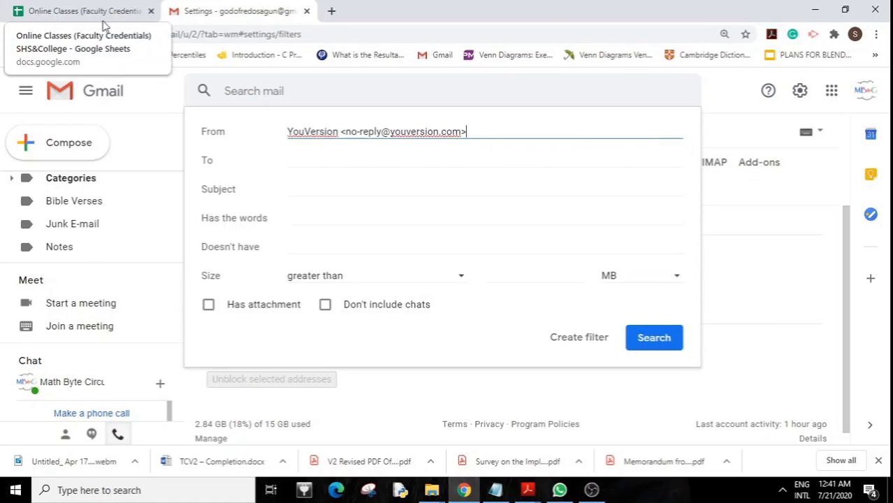
{"action": "left_click", "coordinate": [331, 11]}
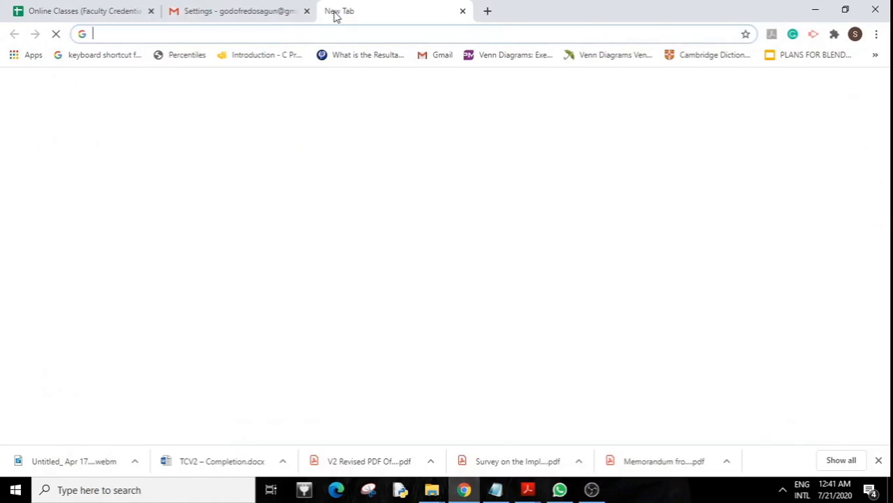
{"action": "left_click", "coordinate": [259, 11]}
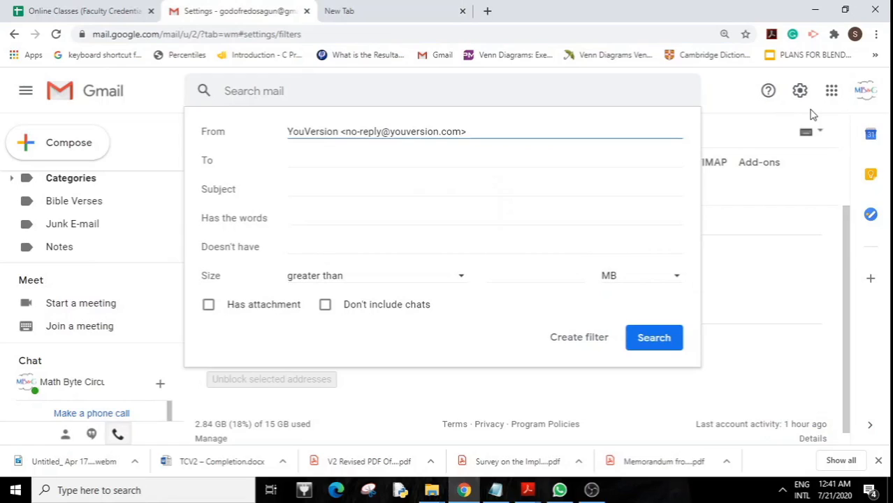
Require the filtered messages to have the word "YouVersion" and continue to the filter's actions.
{"action": "left_click", "coordinate": [309, 219]}
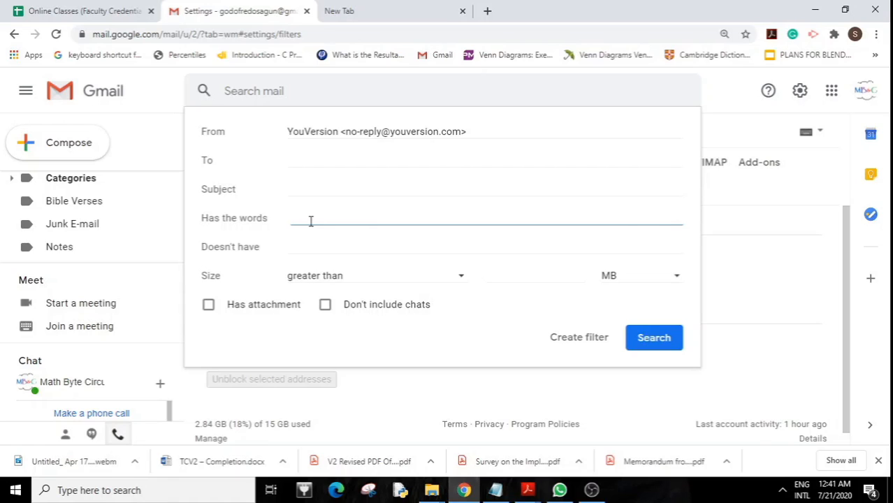
{"action": "type", "text": "YouVersion"}
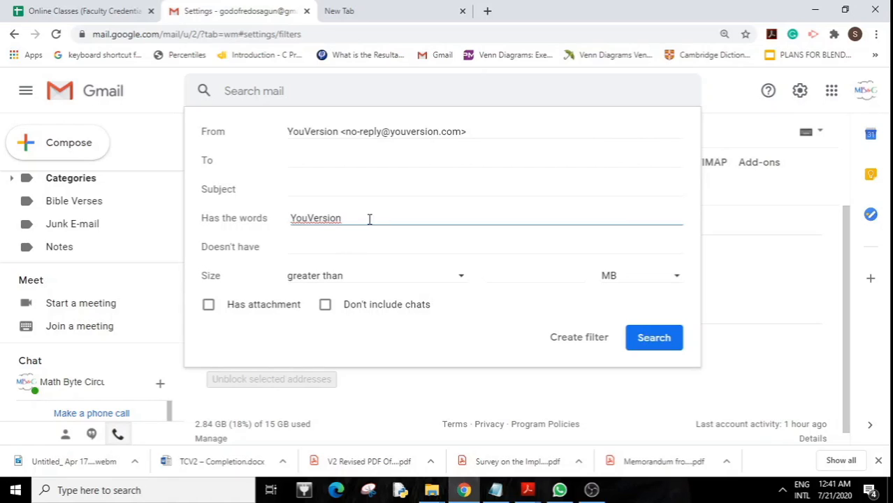
{"action": "left_click_drag", "start_coordinate": [369, 219], "coordinate": [265, 231]}
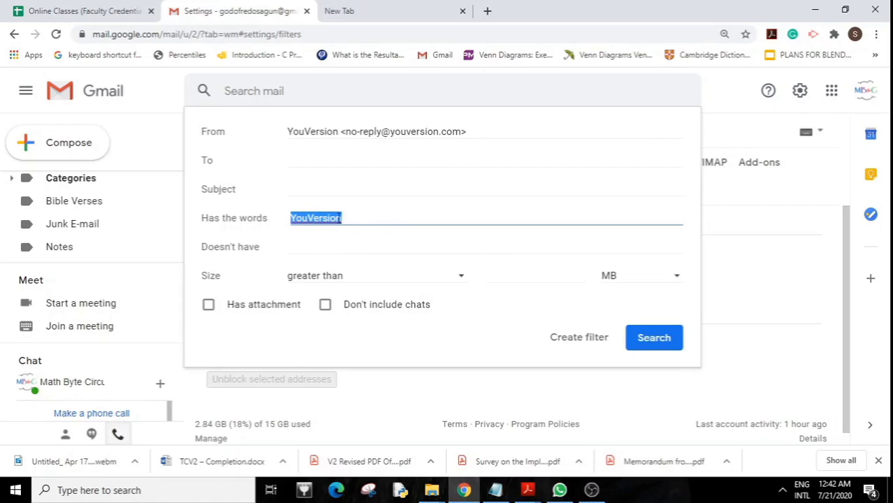
{"action": "left_click", "coordinate": [381, 216]}
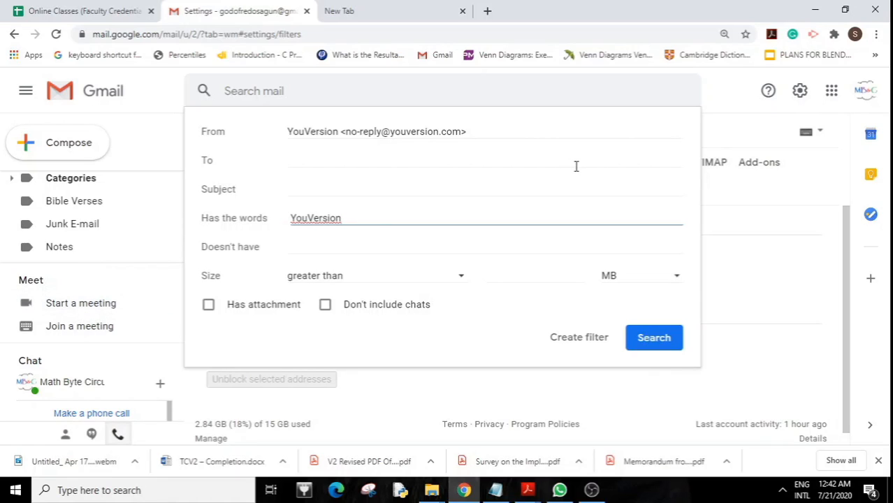
{"action": "left_click", "coordinate": [586, 342]}
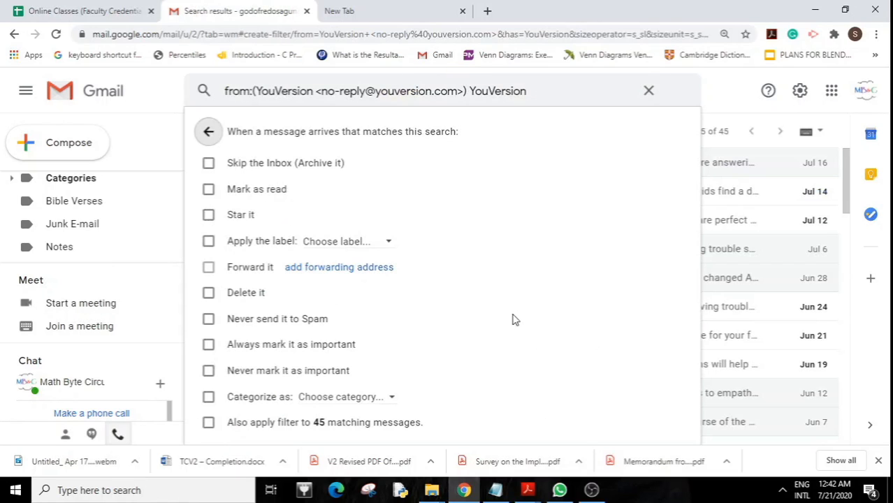
Set the filter to skip the inbox, apply the label "Bible Verses" and also apply to the existing matching messages.
{"action": "left_click", "coordinate": [318, 433]}
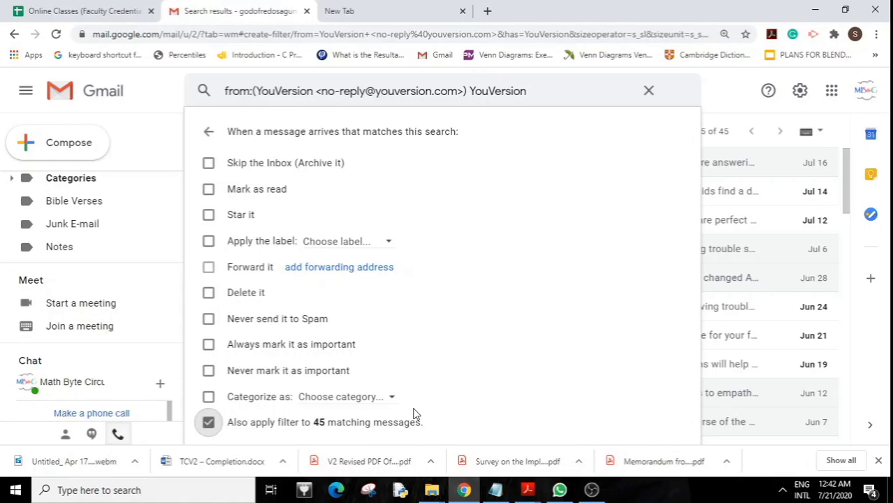
{"action": "left_click", "coordinate": [209, 423]}
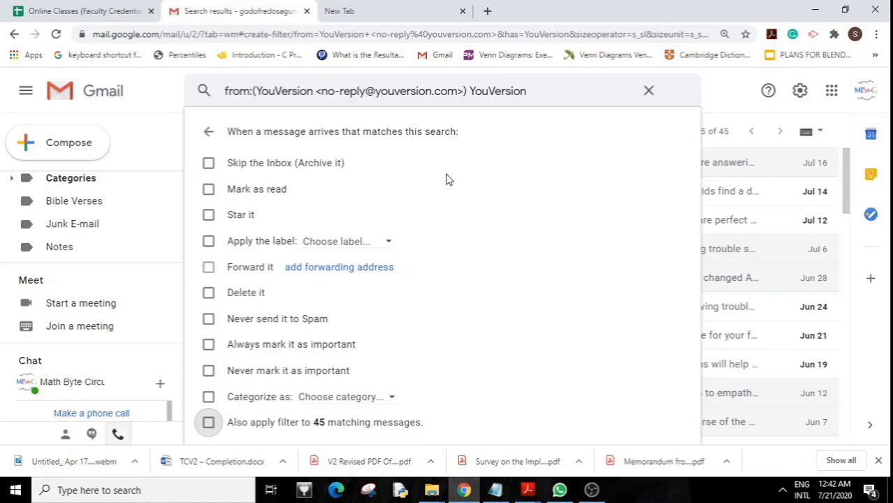
{"action": "left_click", "coordinate": [209, 166]}
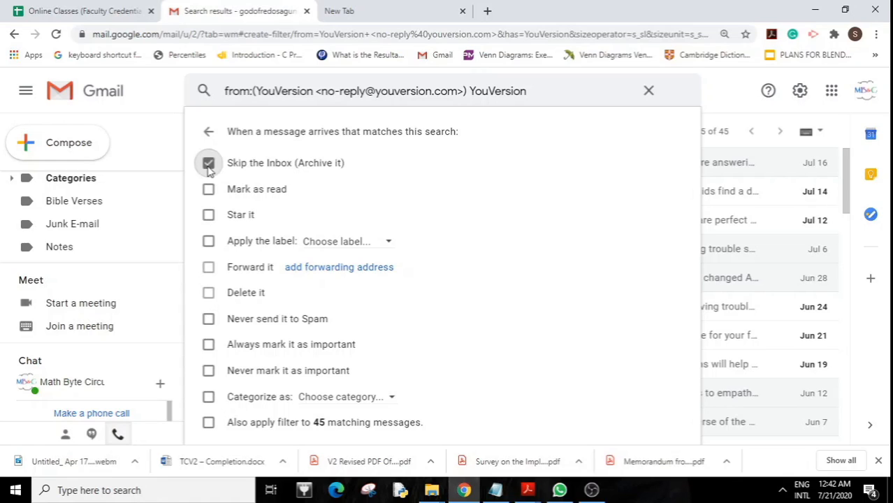
{"action": "left_click", "coordinate": [209, 244]}
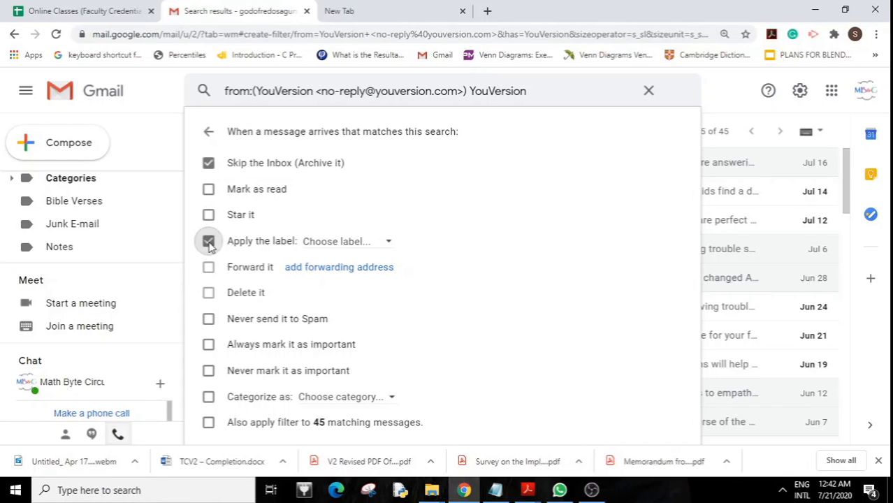
{"action": "left_click", "coordinate": [390, 245]}
{"action": "left_click", "coordinate": [381, 306]}
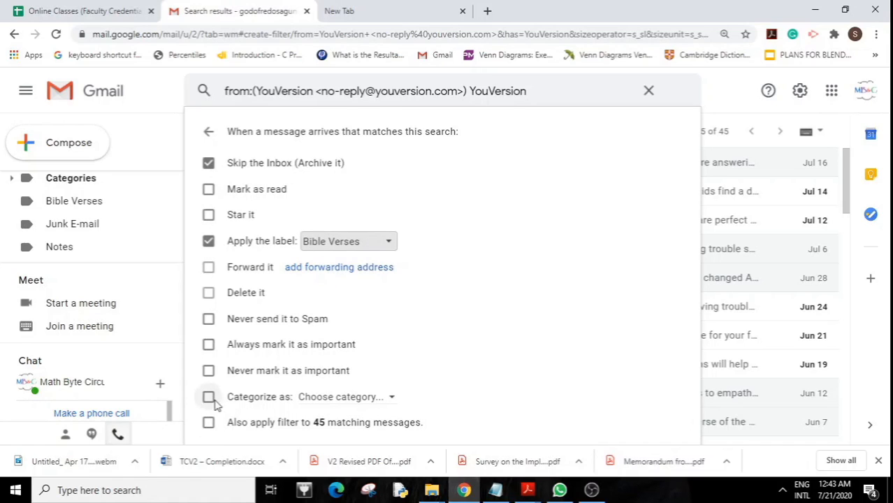
{"action": "left_click", "coordinate": [207, 426]}
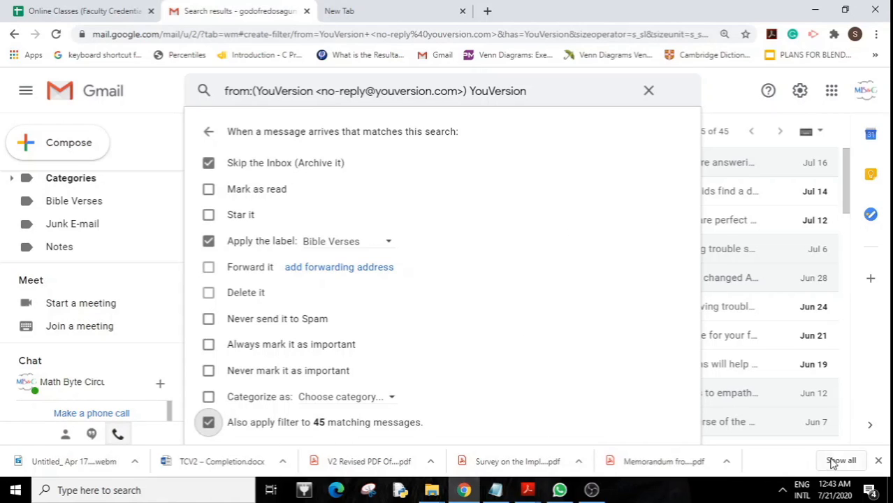
Hide the browser's downloads bar, create the filter and dismiss the notification.
{"action": "left_click", "coordinate": [878, 467]}
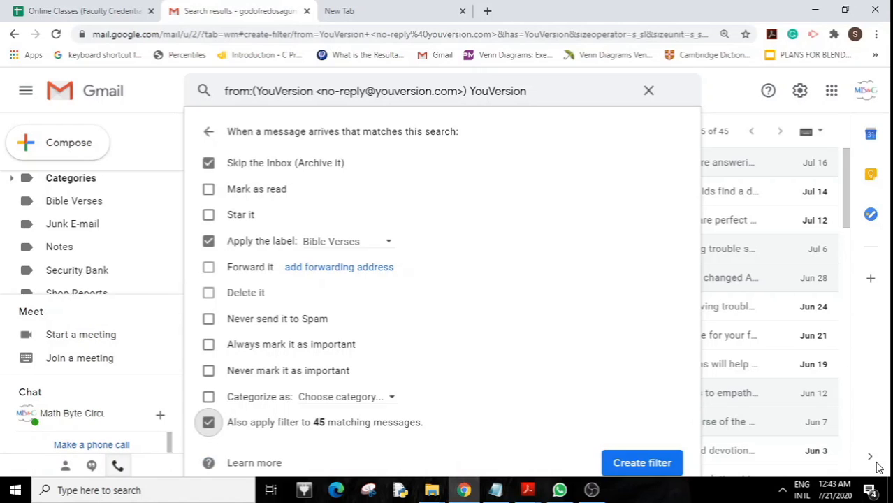
{"action": "scroll", "coordinate": [707, 348], "scroll_direction": "down", "scroll_amount": 1}
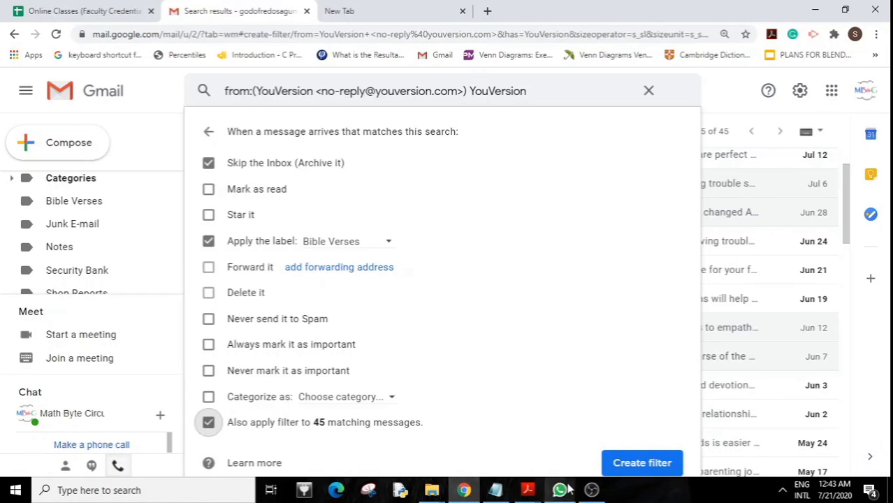
{"action": "left_click", "coordinate": [643, 463]}
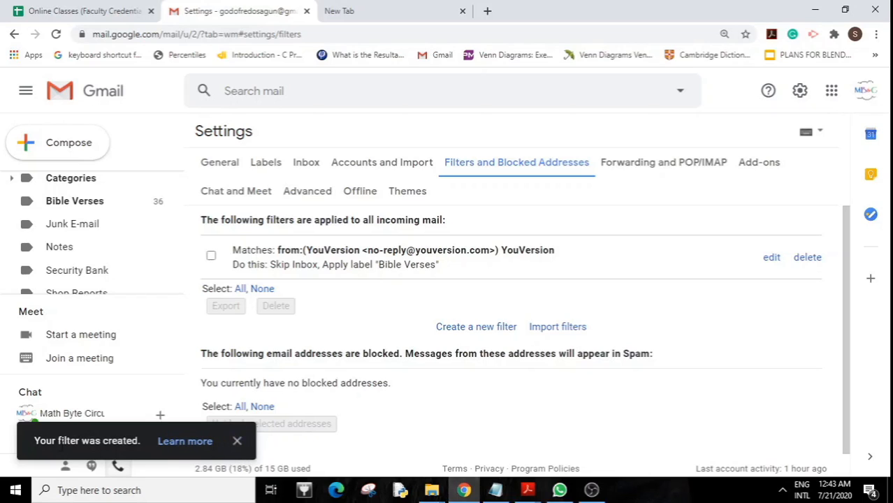
{"action": "left_click", "coordinate": [237, 441]}
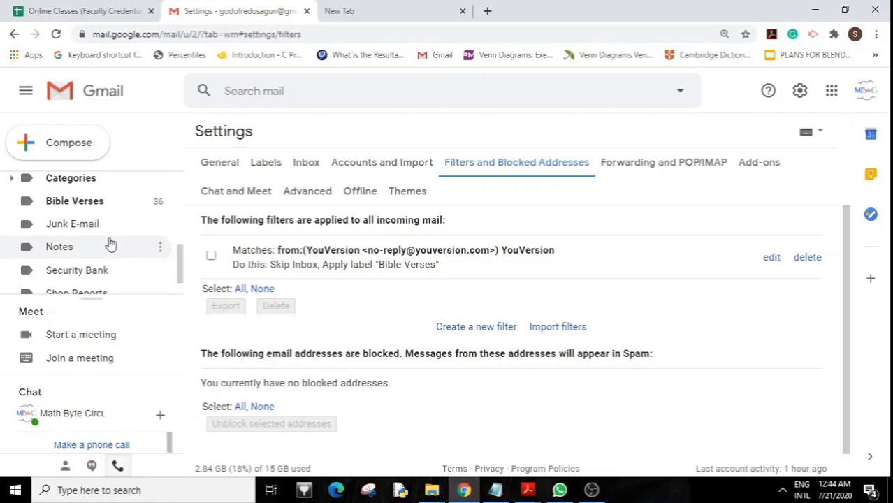
Open the "Bible Verses" label and look through the messages filed under it.
{"action": "scroll", "coordinate": [104, 230], "scroll_direction": "up", "scroll_amount": 5}
{"action": "scroll", "coordinate": [86, 206], "scroll_direction": "down", "scroll_amount": 5}
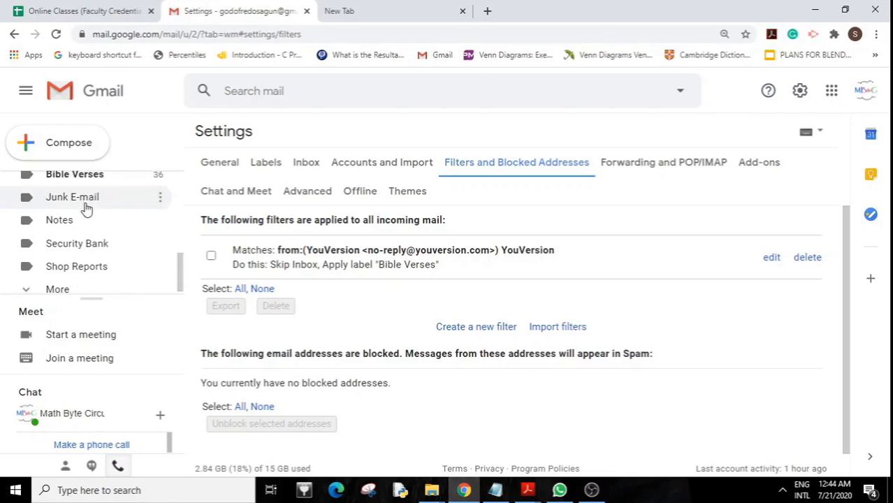
{"action": "scroll", "coordinate": [89, 245], "scroll_direction": "up", "scroll_amount": 2}
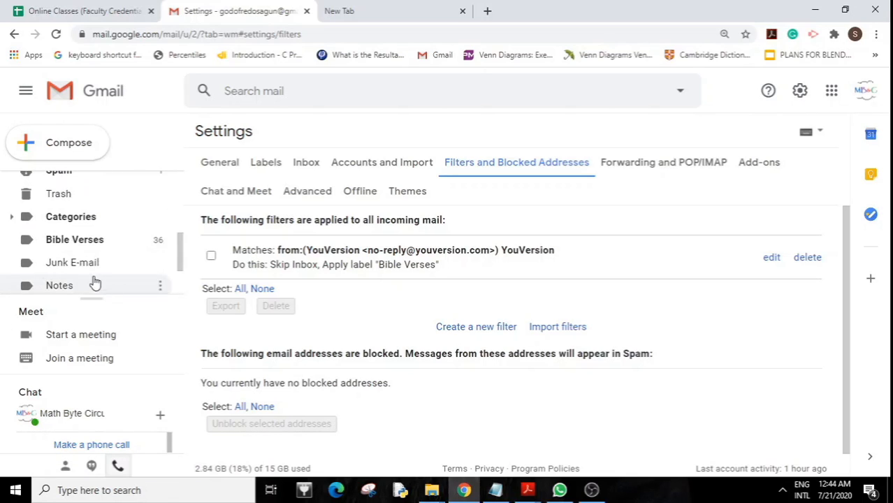
{"action": "left_click", "coordinate": [94, 244]}
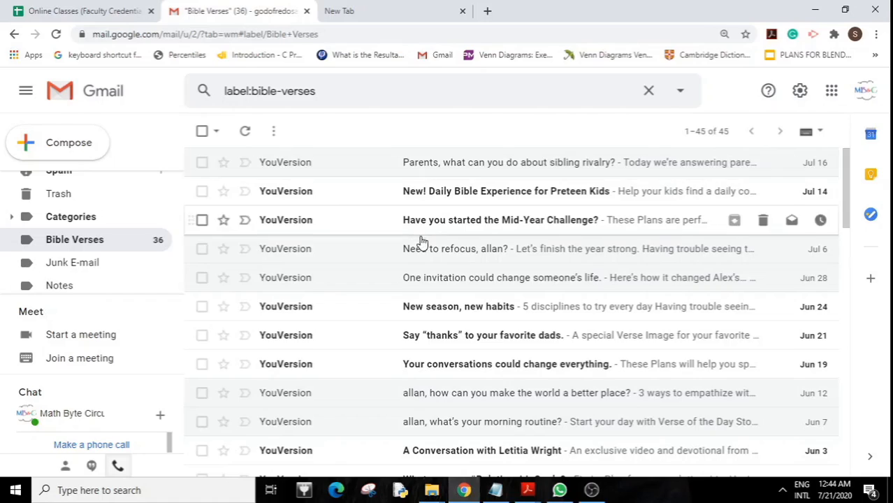
{"action": "scroll", "coordinate": [423, 244], "scroll_direction": "down", "scroll_amount": 10}
{"action": "scroll", "coordinate": [427, 252], "scroll_direction": "down", "scroll_amount": 6}
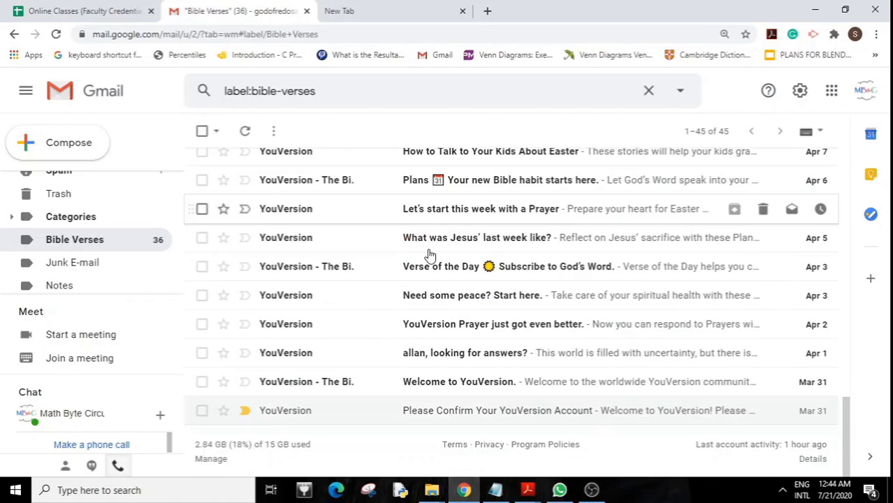
{"action": "scroll", "coordinate": [431, 262], "scroll_direction": "up", "scroll_amount": 3}
{"action": "scroll", "coordinate": [430, 265], "scroll_direction": "up", "scroll_amount": 10}
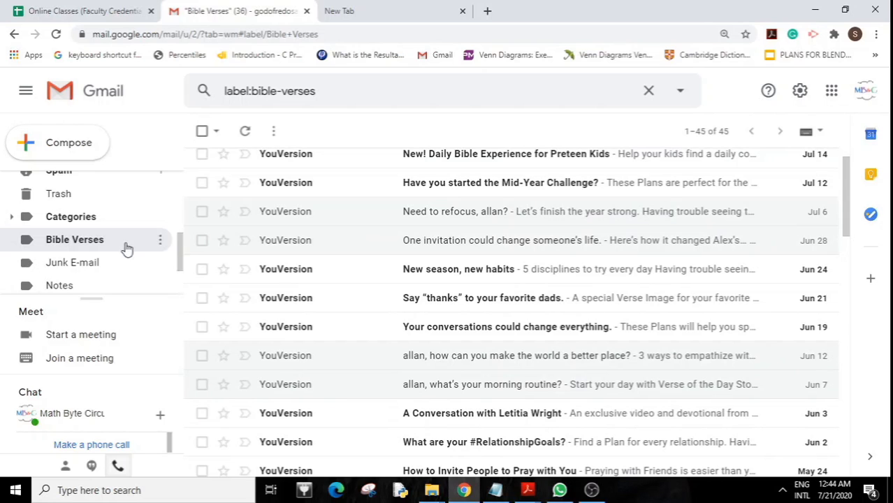
Return to the inbox and check whether any YouVersion messages remain there, with the "Bible Verses" label in view.
{"action": "scroll", "coordinate": [140, 253], "scroll_direction": "up", "scroll_amount": 5}
{"action": "left_click", "coordinate": [59, 186]}
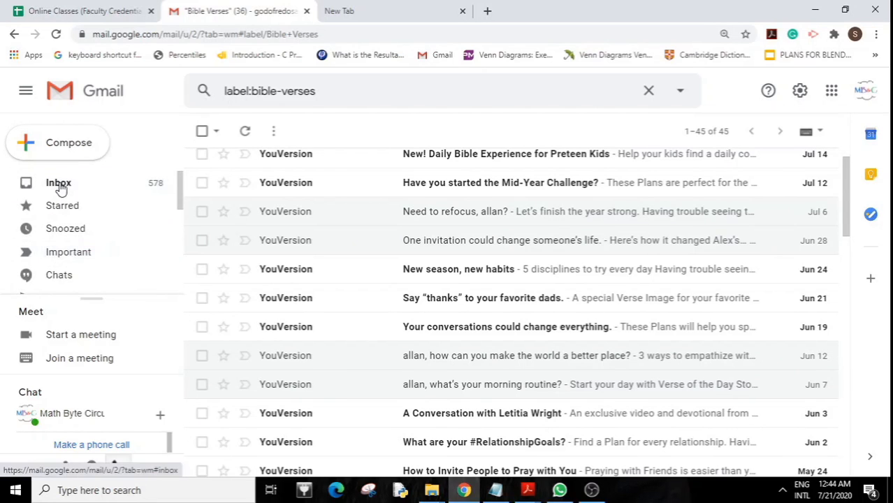
{"action": "scroll", "coordinate": [458, 287], "scroll_direction": "down", "scroll_amount": 12}
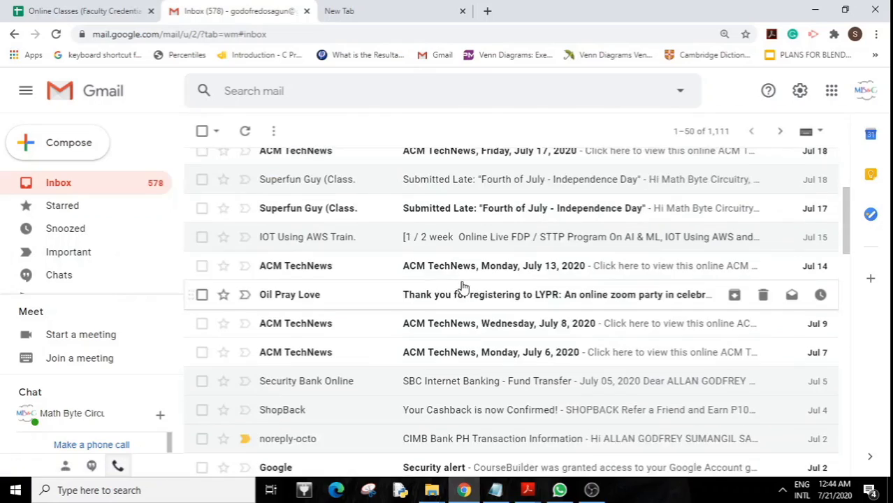
{"action": "scroll", "coordinate": [461, 286], "scroll_direction": "down", "scroll_amount": 6}
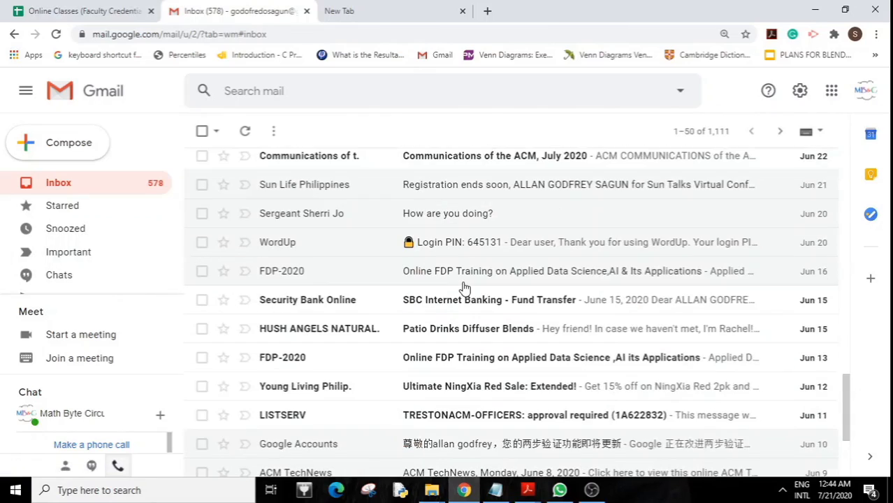
{"action": "scroll", "coordinate": [462, 286], "scroll_direction": "down", "scroll_amount": 3}
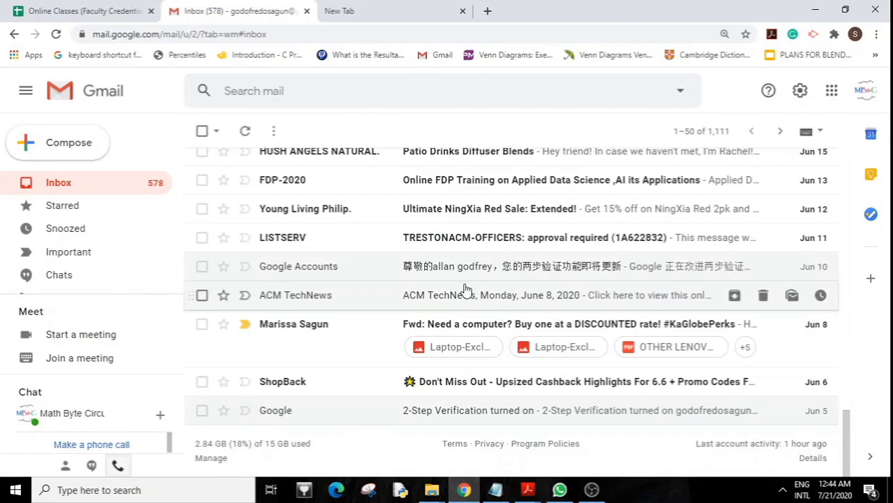
{"action": "scroll", "coordinate": [466, 290], "scroll_direction": "up", "scroll_amount": 4}
{"action": "scroll", "coordinate": [467, 290], "scroll_direction": "up", "scroll_amount": 8}
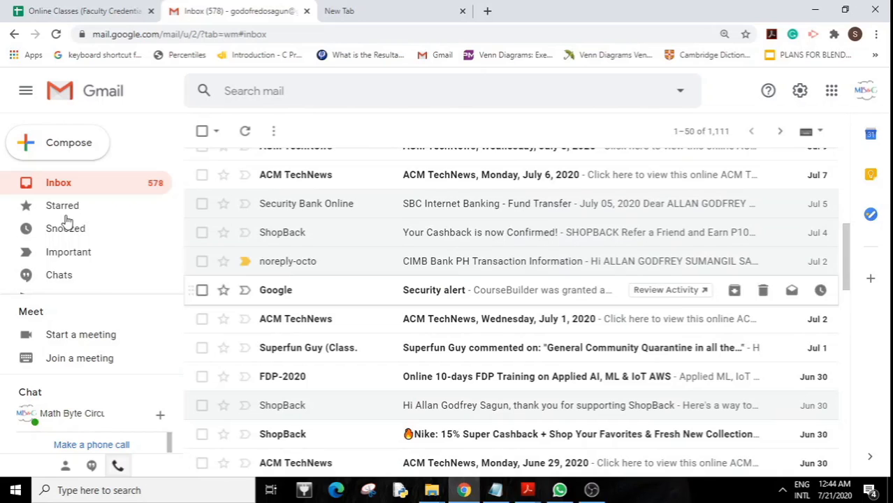
{"action": "scroll", "coordinate": [647, 238], "scroll_direction": "up", "scroll_amount": 5}
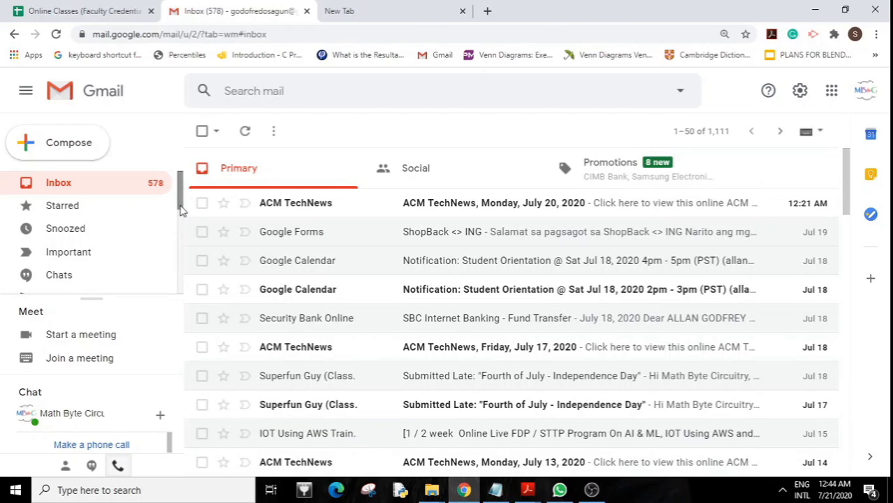
{"action": "left_click_drag", "start_coordinate": [180, 211], "coordinate": [179, 273]}
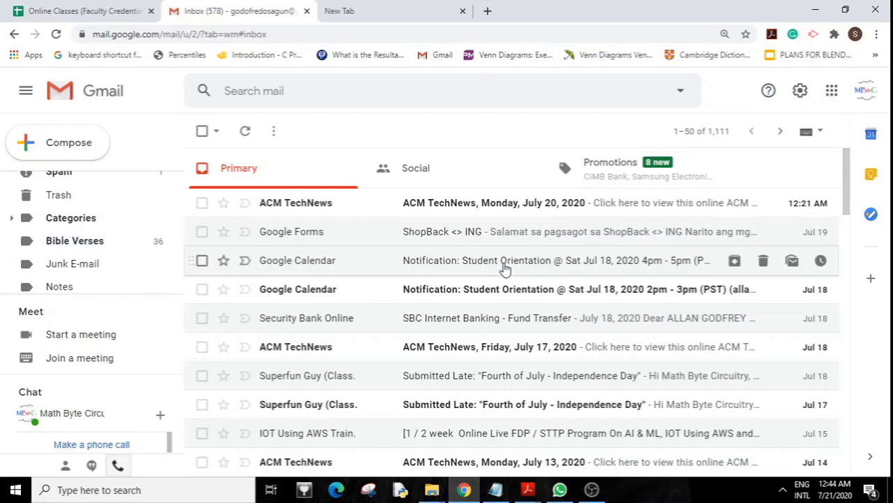
{"action": "scroll", "coordinate": [506, 271], "scroll_direction": "down", "scroll_amount": 2}
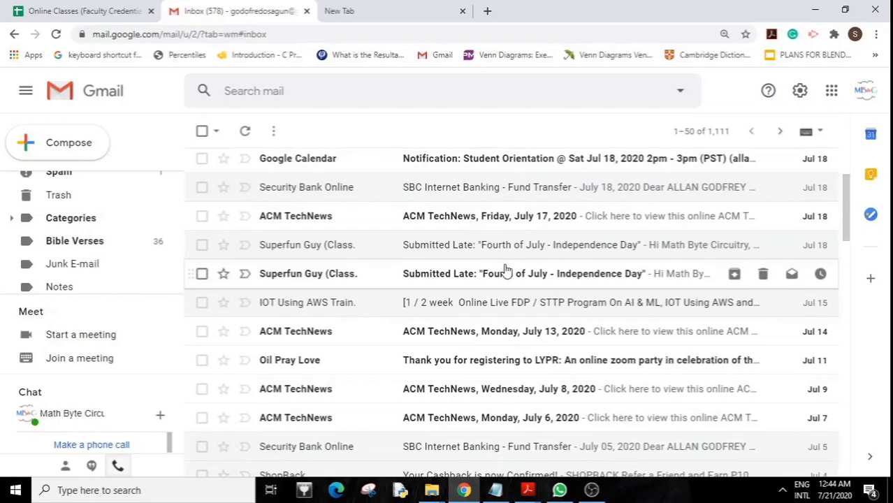